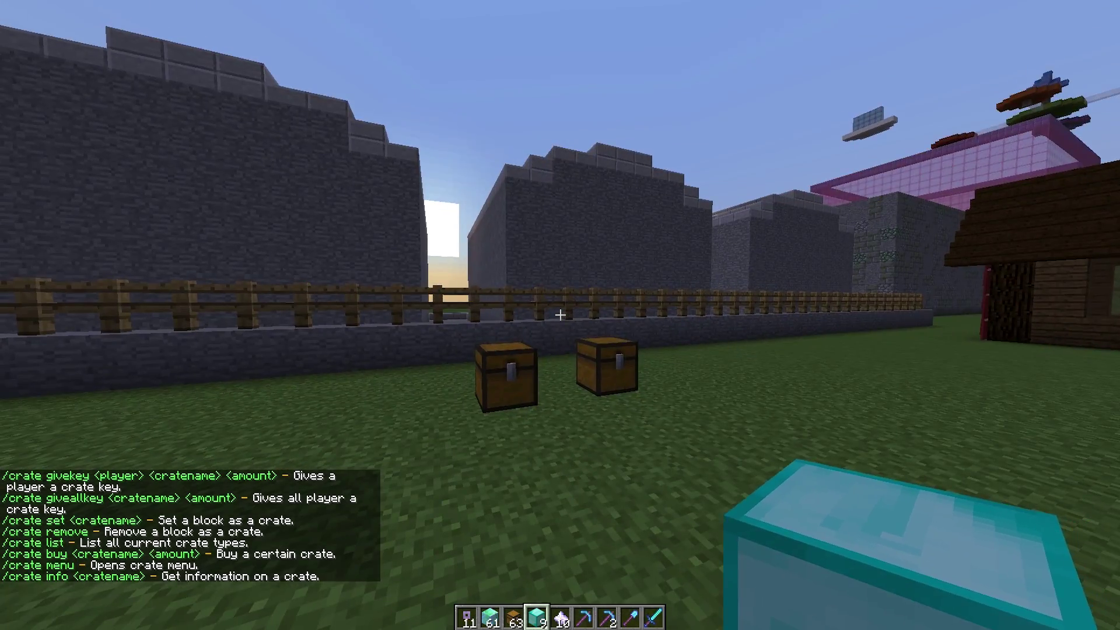
{"action": "key", "text": "w"}
{"action": "key", "text": "w"}
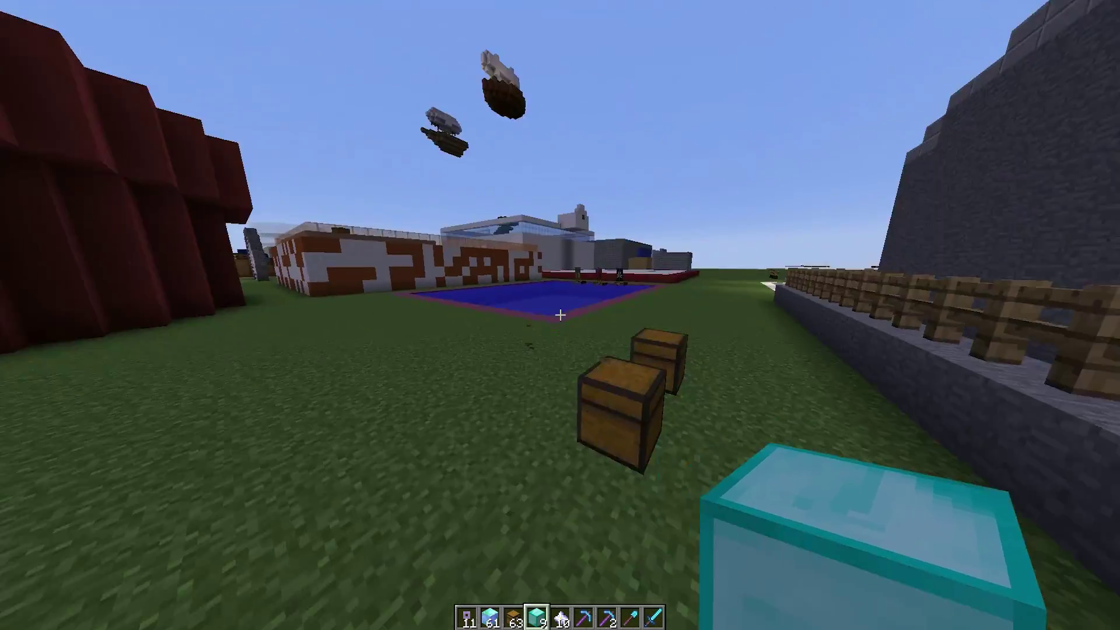
{"action": "key", "text": "w"}
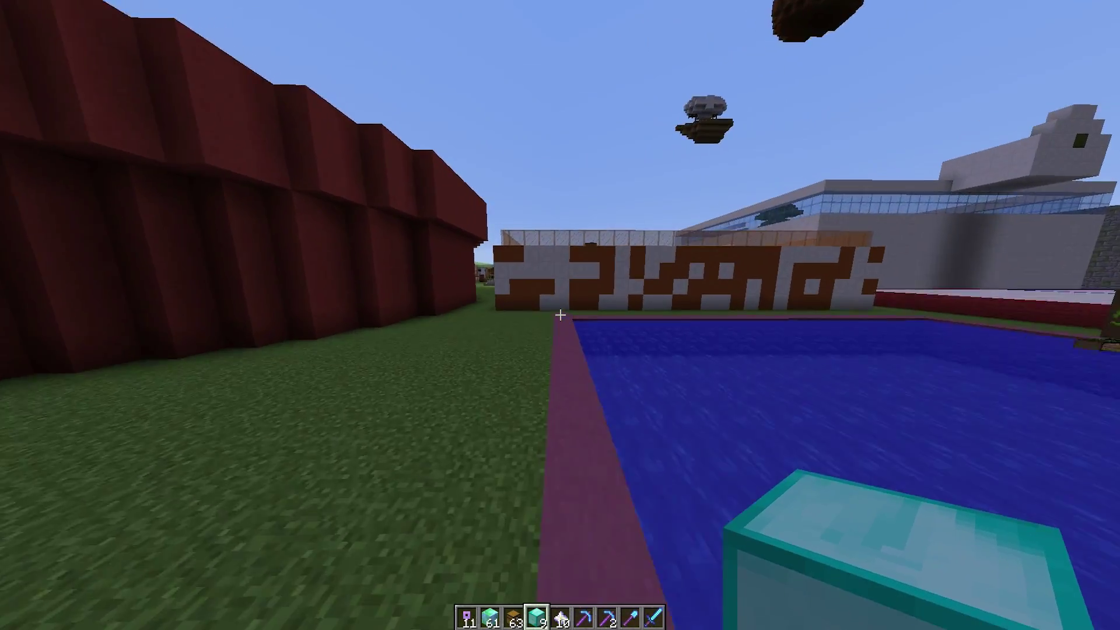
{"action": "scroll", "coordinate": [560, 315], "scroll_direction": "down", "scroll_amount": 1}
{"action": "scroll", "coordinate": [560, 315], "scroll_direction": "up", "scroll_amount": 1}
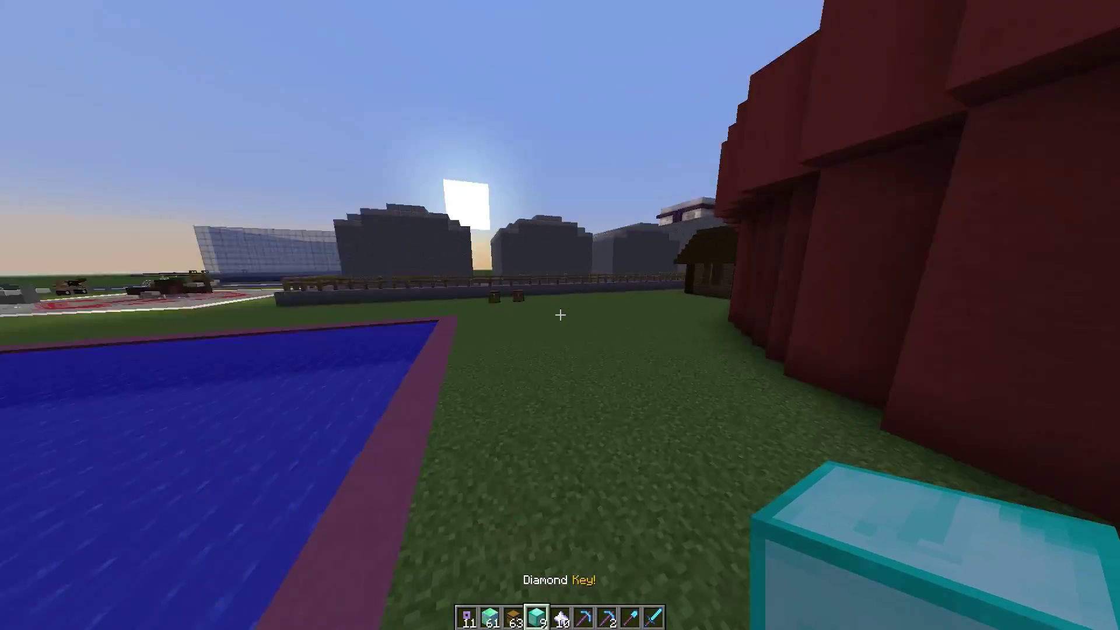
{"action": "key", "text": "w"}
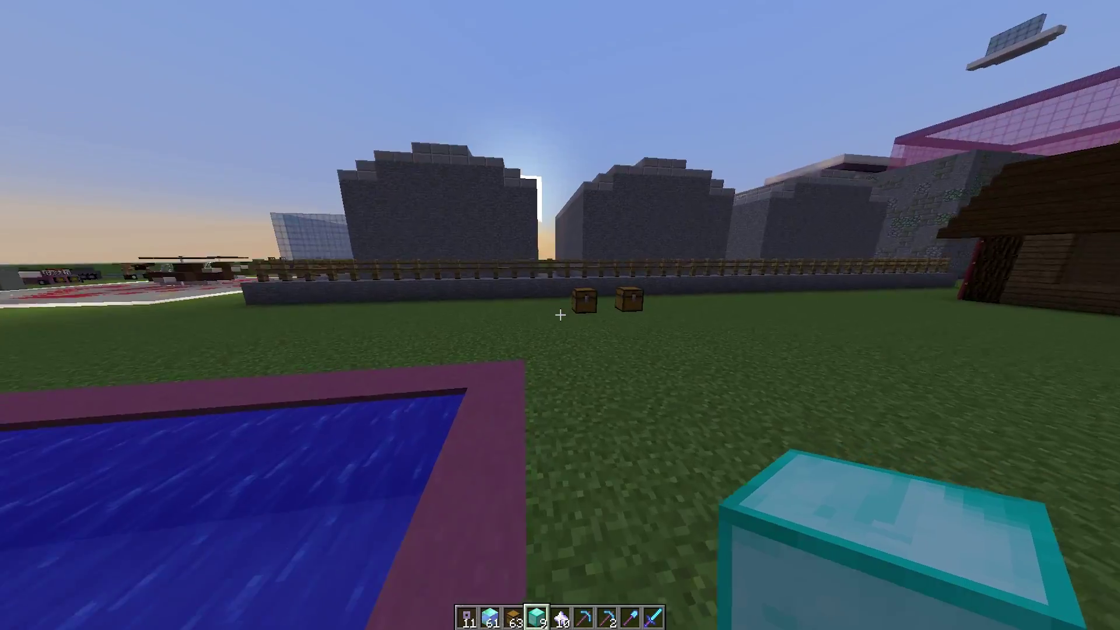
{"action": "scroll", "coordinate": [560, 315], "scroll_direction": "down", "scroll_amount": 1}
{"action": "scroll", "coordinate": [560, 315], "scroll_direction": "up", "scroll_amount": 1}
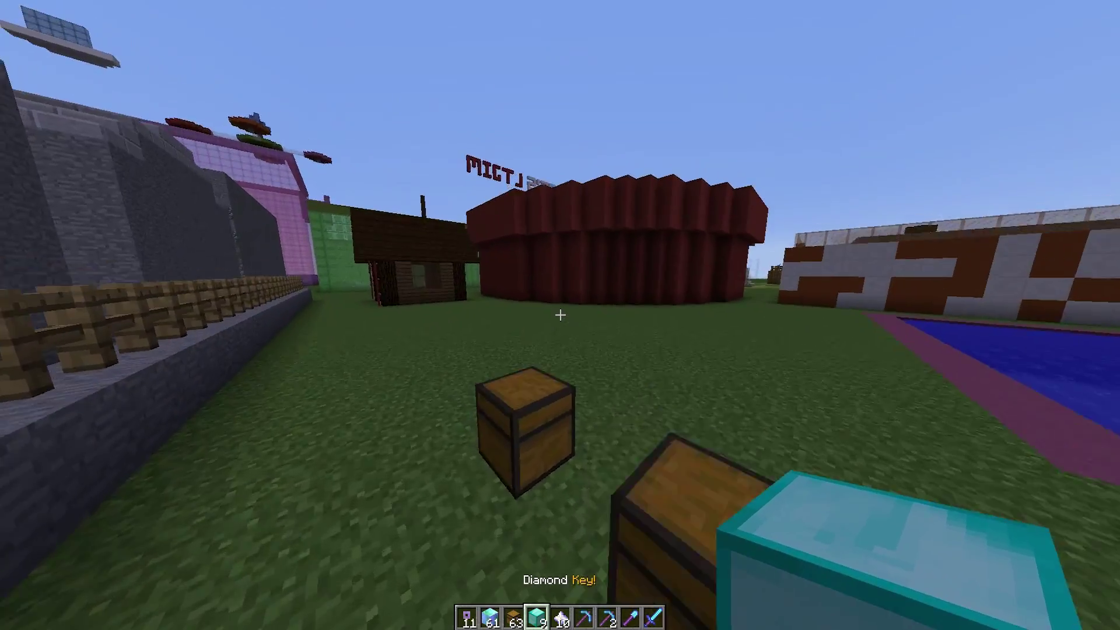
{"action": "key", "text": "w"}
{"action": "scroll", "coordinate": [560, 315], "scroll_direction": "down", "scroll_amount": 2}
{"action": "scroll", "coordinate": [560, 315], "scroll_direction": "down", "scroll_amount": 1}
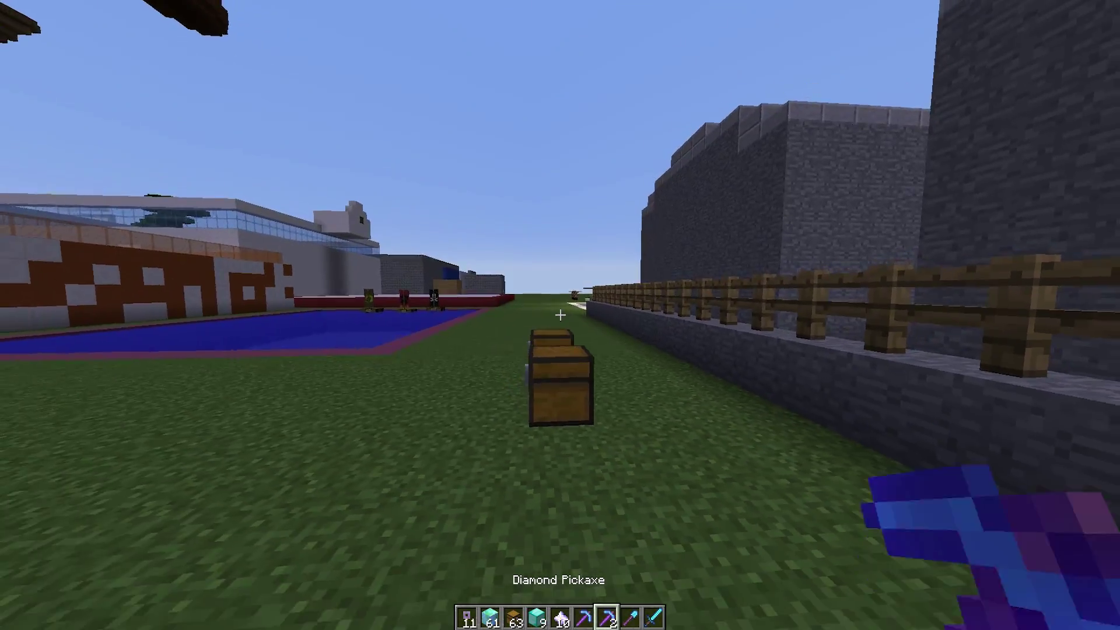
Step: Examine the player inventory and the contents of the placed Resupply Chests
{"action": "key", "text": "e"}
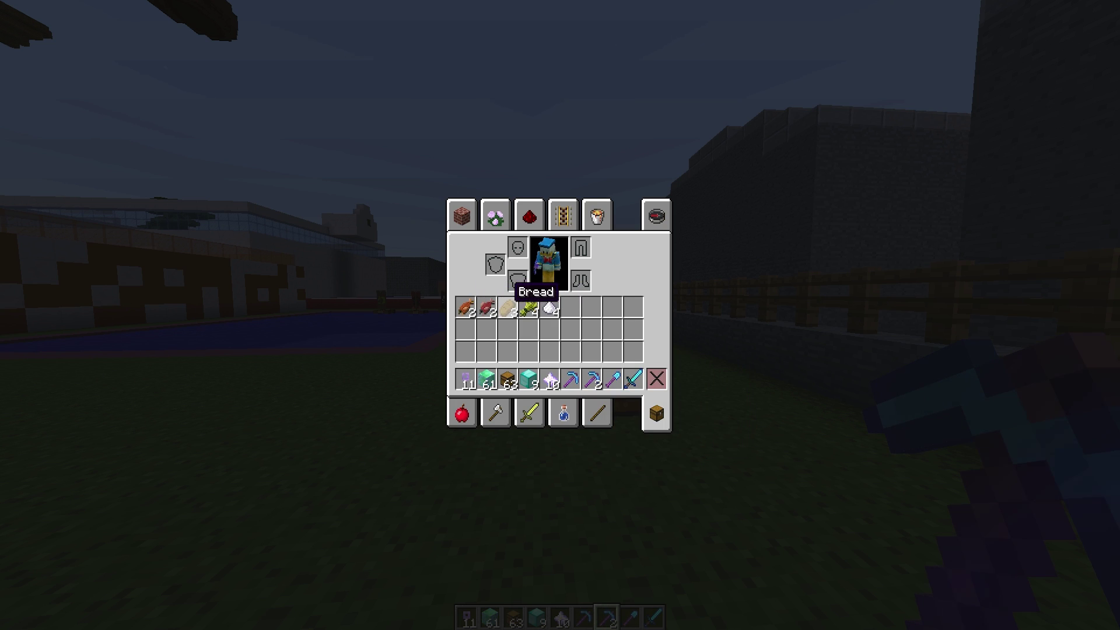
{"action": "key", "text": "e"}
{"action": "right_click", "coordinate": [560, 315]}
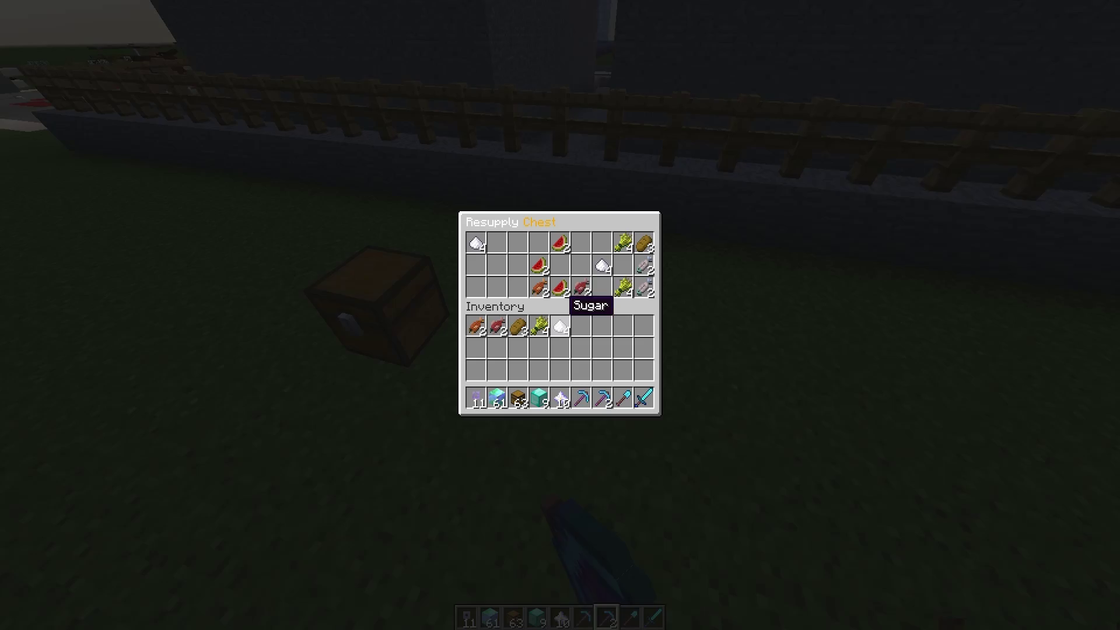
{"action": "key", "text": "e"}
{"action": "right_click", "coordinate": [560, 315]}
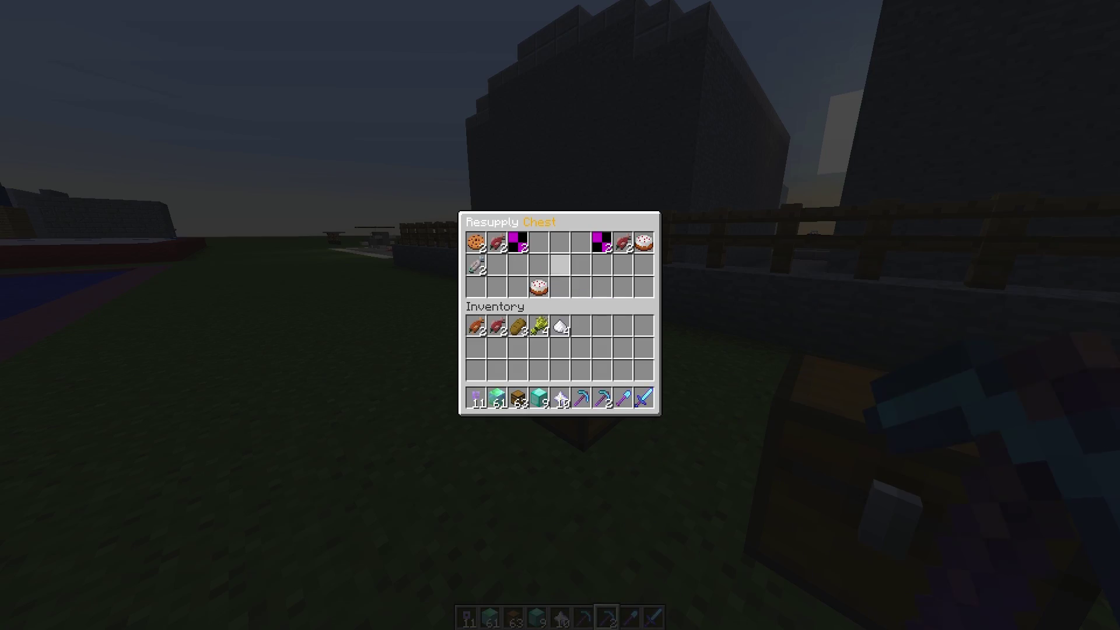
{"action": "key", "text": "e"}
{"action": "right_click", "coordinate": [560, 315]}
{"action": "key", "text": "e"}
{"action": "scroll", "coordinate": [560, 315], "scroll_direction": "down", "scroll_amount": 5}
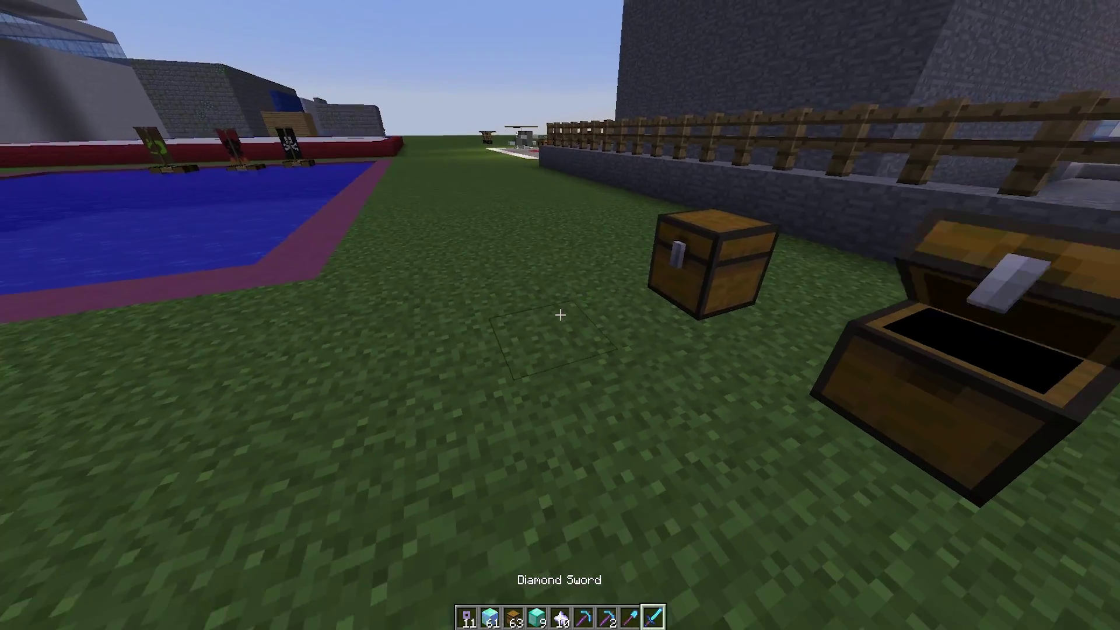
{"action": "scroll", "coordinate": [560, 315], "scroll_direction": "down", "scroll_amount": 1}
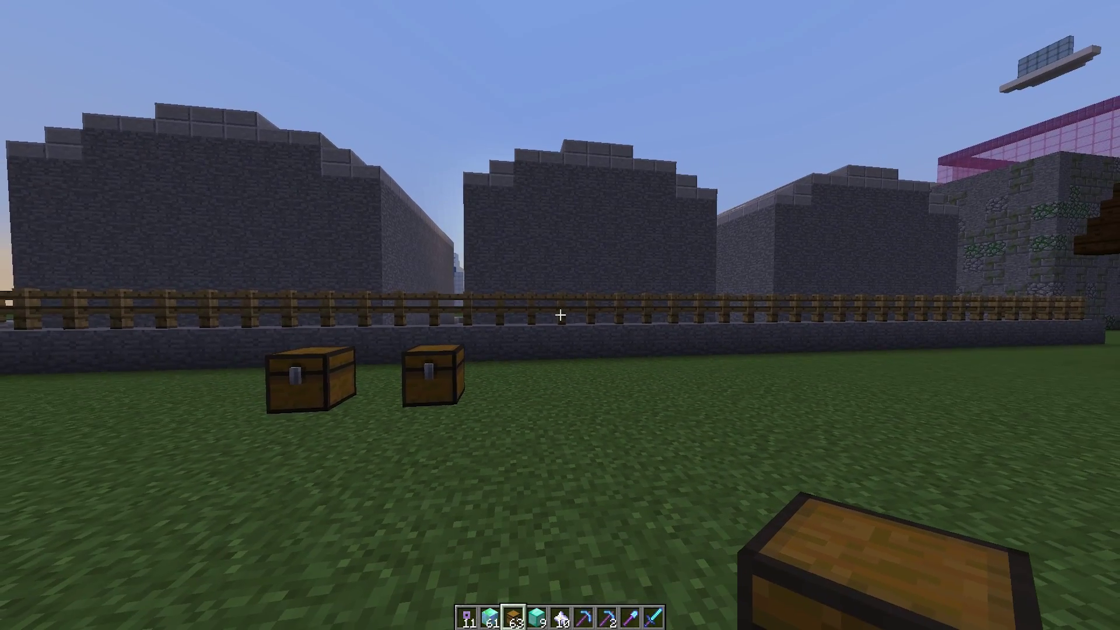
Step: List the crate commands and current crates, and give the player 1 guifoodcrate with the crate give command
{"action": "type", "text": "/cr give LtJim007 guifoodcrate 1"}
{"action": "key", "text": "Return"}
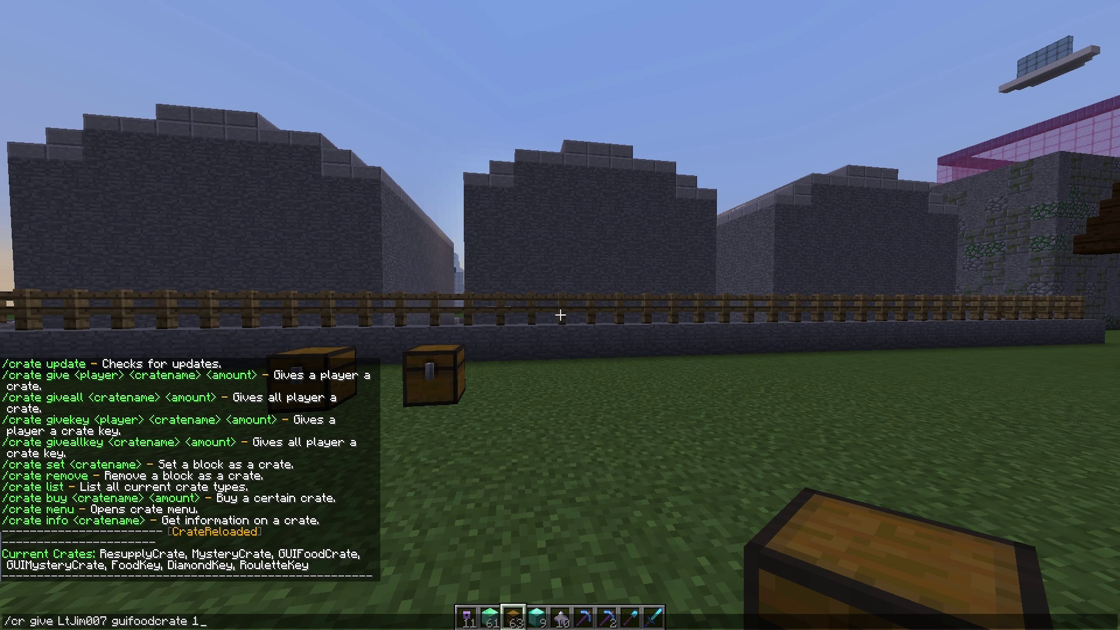
{"action": "key", "text": "Return"}
{"action": "key", "text": "w"}
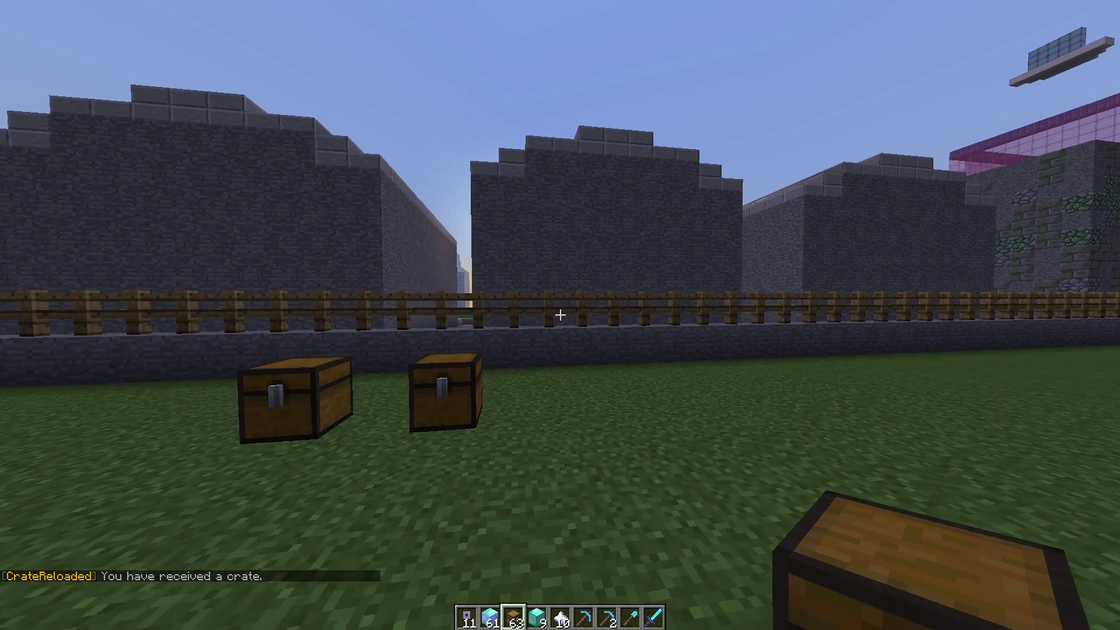
{"action": "key", "text": "w"}
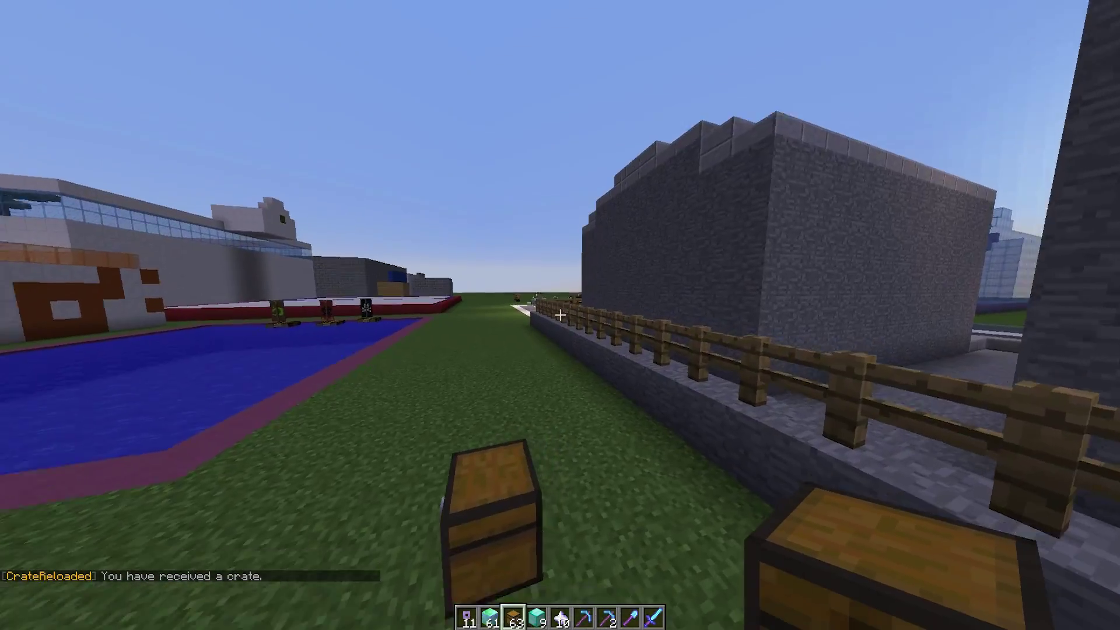
{"action": "scroll", "coordinate": [560, 315], "scroll_direction": "down", "scroll_amount": 1}
{"action": "scroll", "coordinate": [560, 315], "scroll_direction": "up", "scroll_amount": 2}
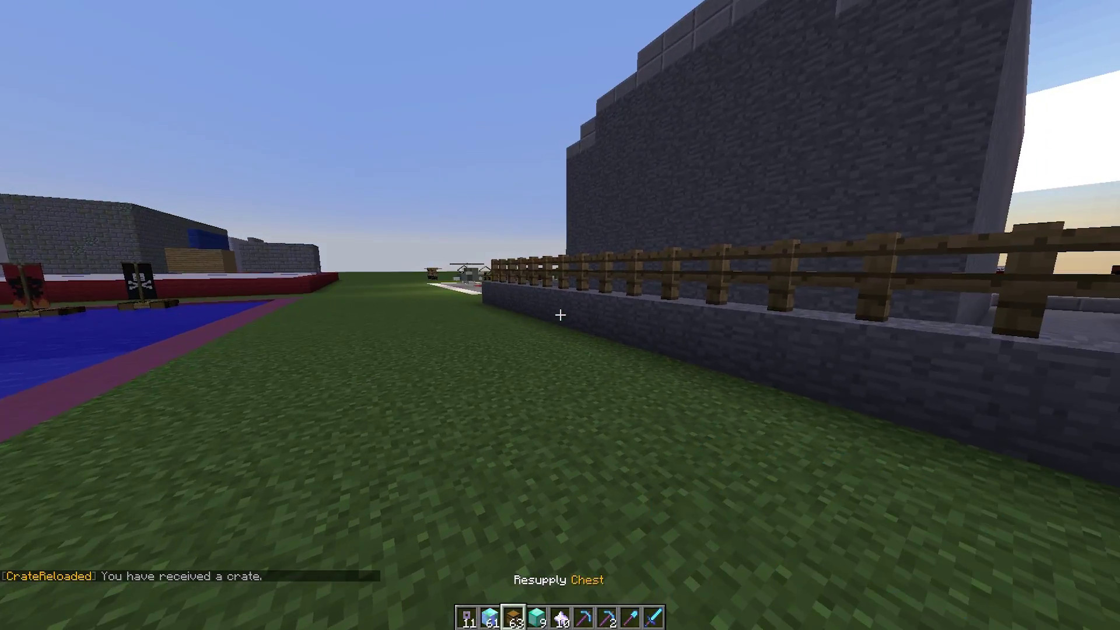
{"action": "key", "text": "e"}
{"action": "key", "text": "e"}
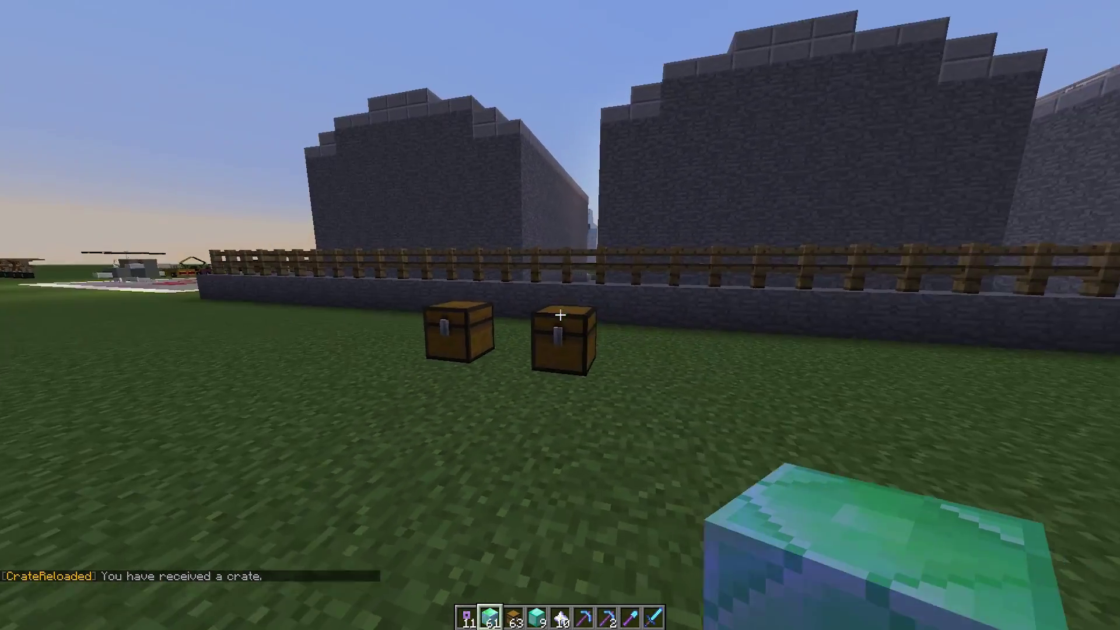
Step: Open the Crate Menu and check how many crates are left for the food crate
{"action": "key", "text": "slash"}
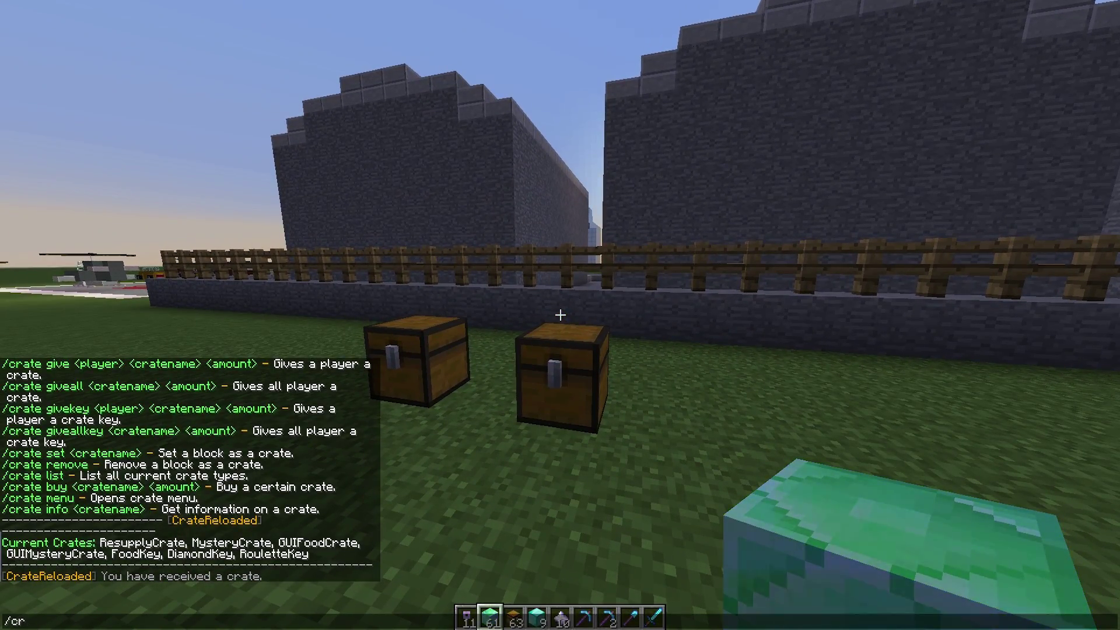
{"action": "key", "text": "Return"}
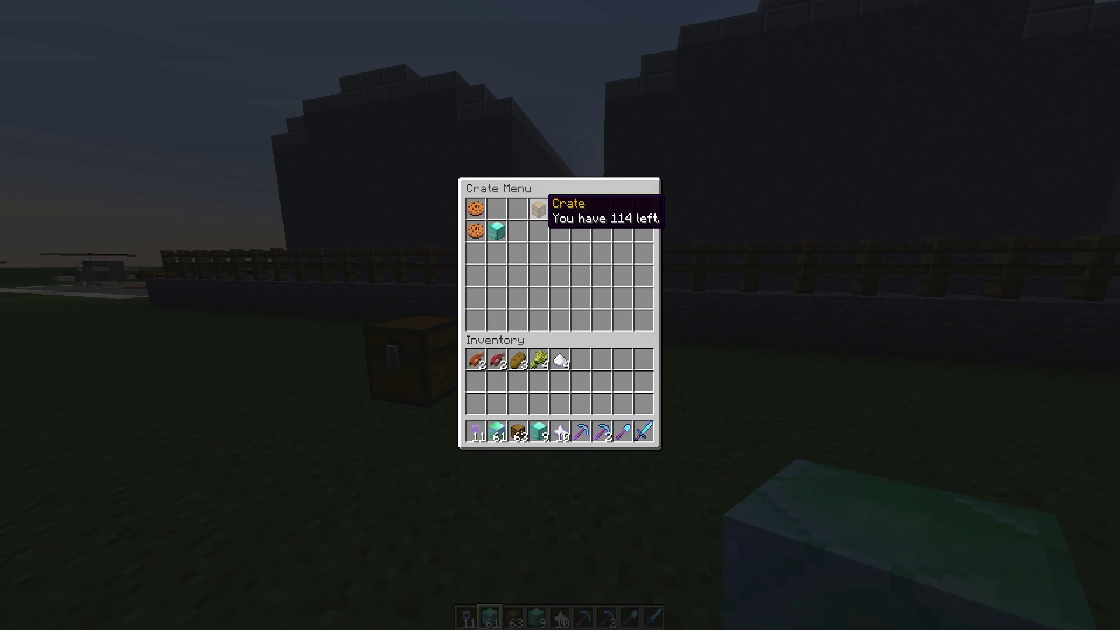
{"action": "key", "text": "Escape"}
{"action": "key", "text": "w"}
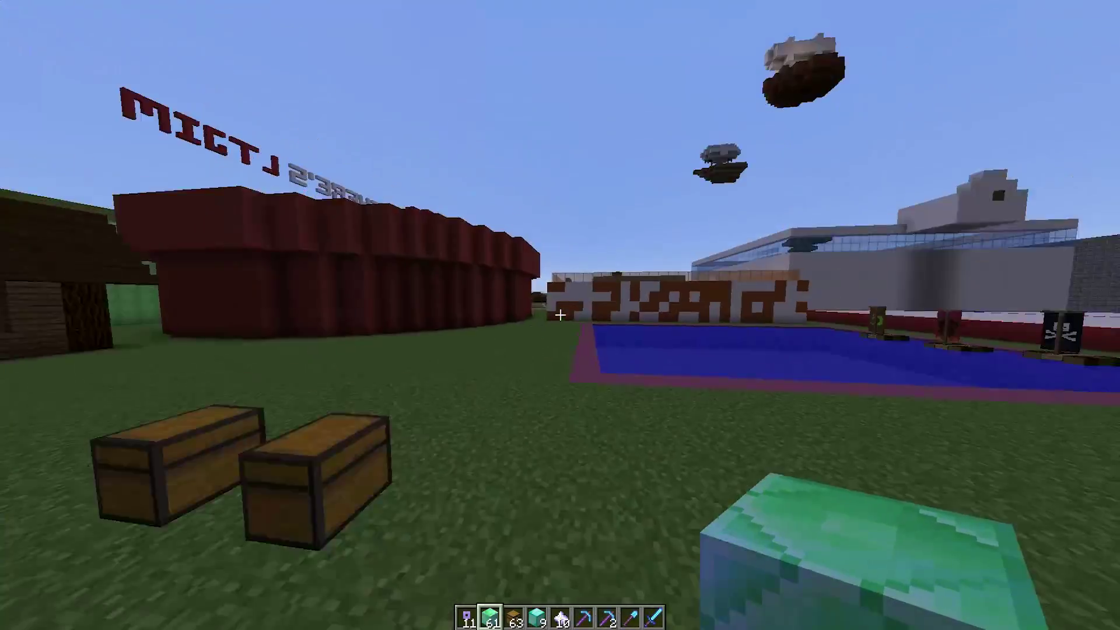
{"action": "key", "text": "w"}
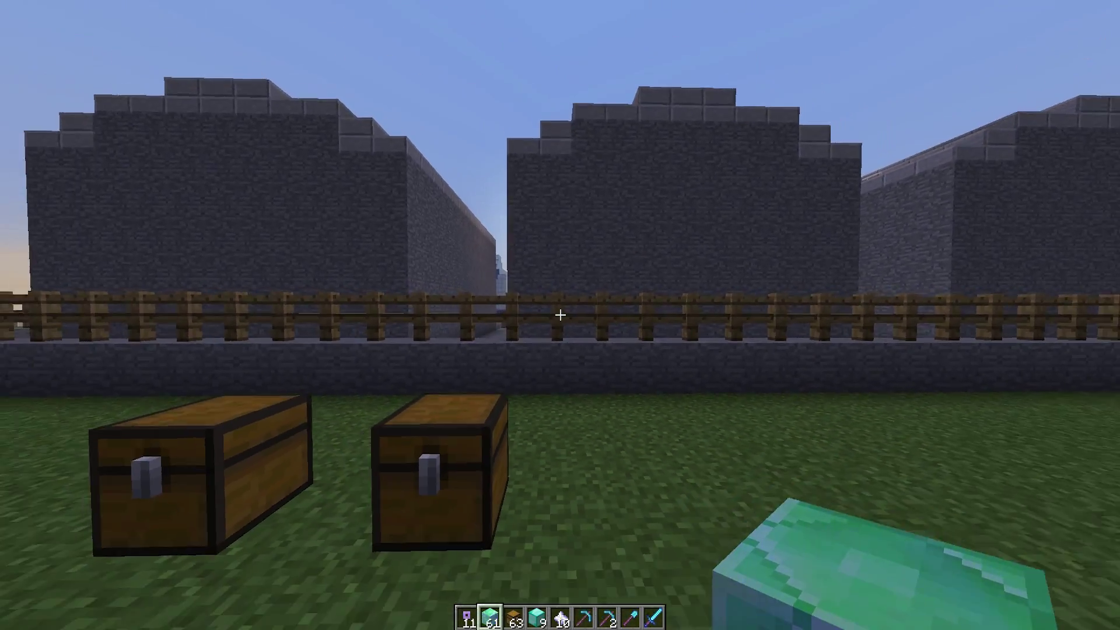
Step: Reopen the Crate Menu with /cr menu, select the diamond block crate and check its remaining keys
{"action": "type", "text": "t/cr menu"}
{"action": "key", "text": "Return"}
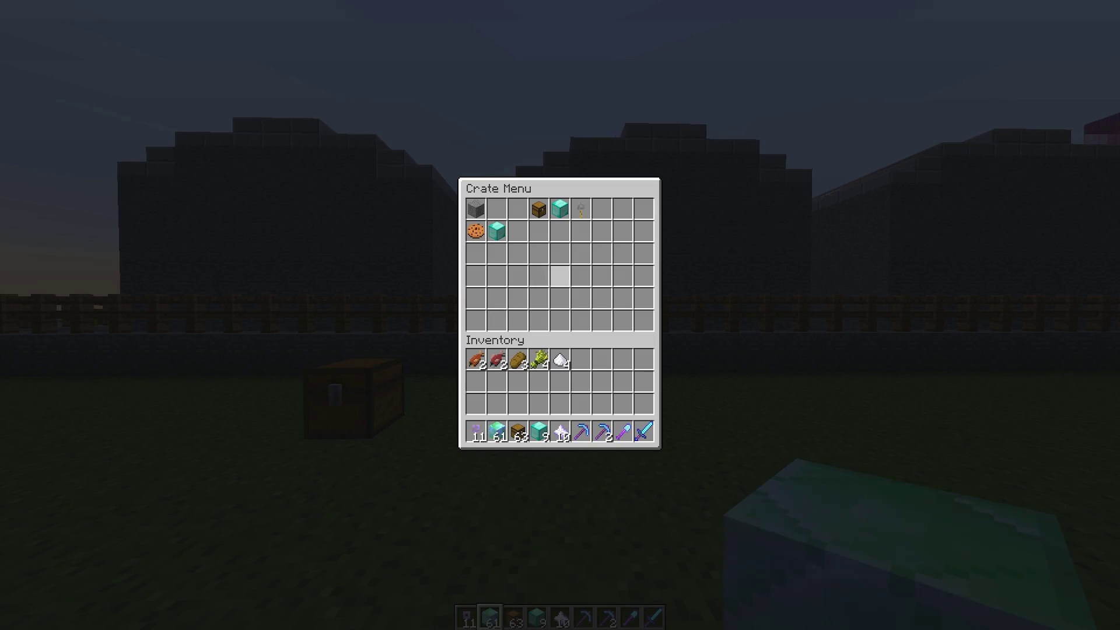
{"action": "left_click", "coordinate": [495, 236]}
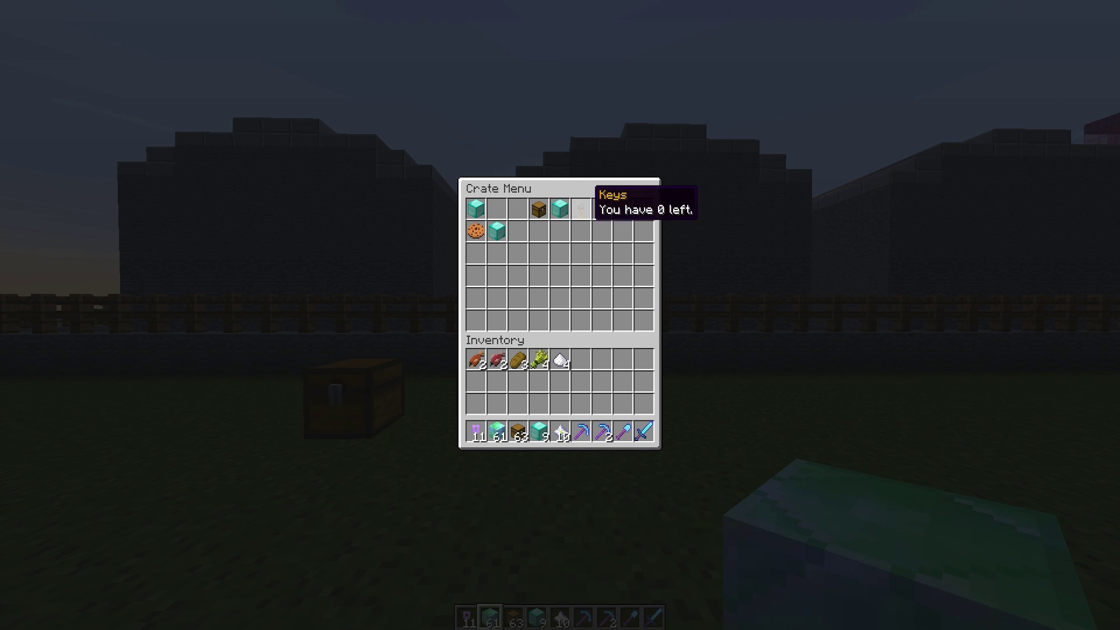
{"action": "key", "text": "Escape"}
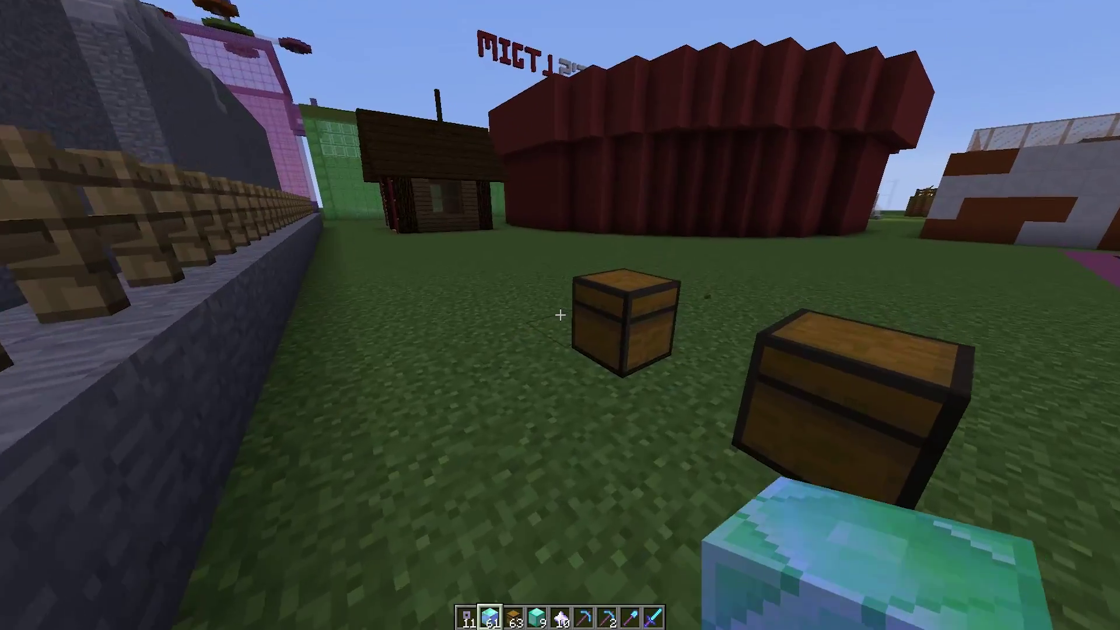
Step: Give the player a foodkey with the crate givekey command
{"action": "scroll", "coordinate": [560, 315], "scroll_direction": "down", "scroll_amount": 2}
{"action": "type", "text": "ee/c"}
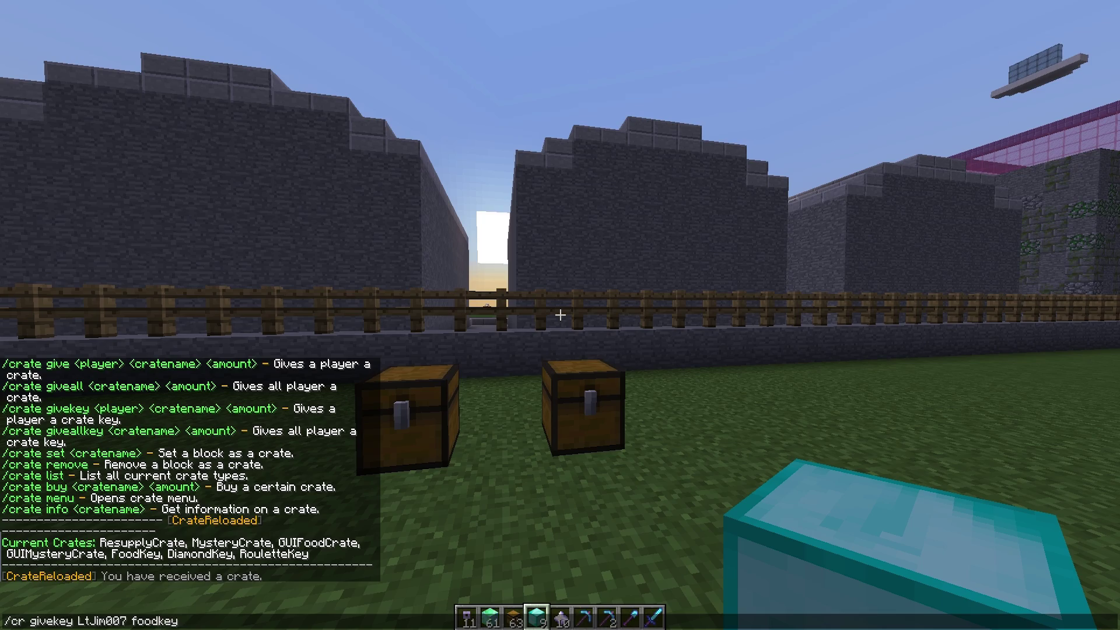
{"action": "key", "text": "Return"}
{"action": "key", "text": "s"}
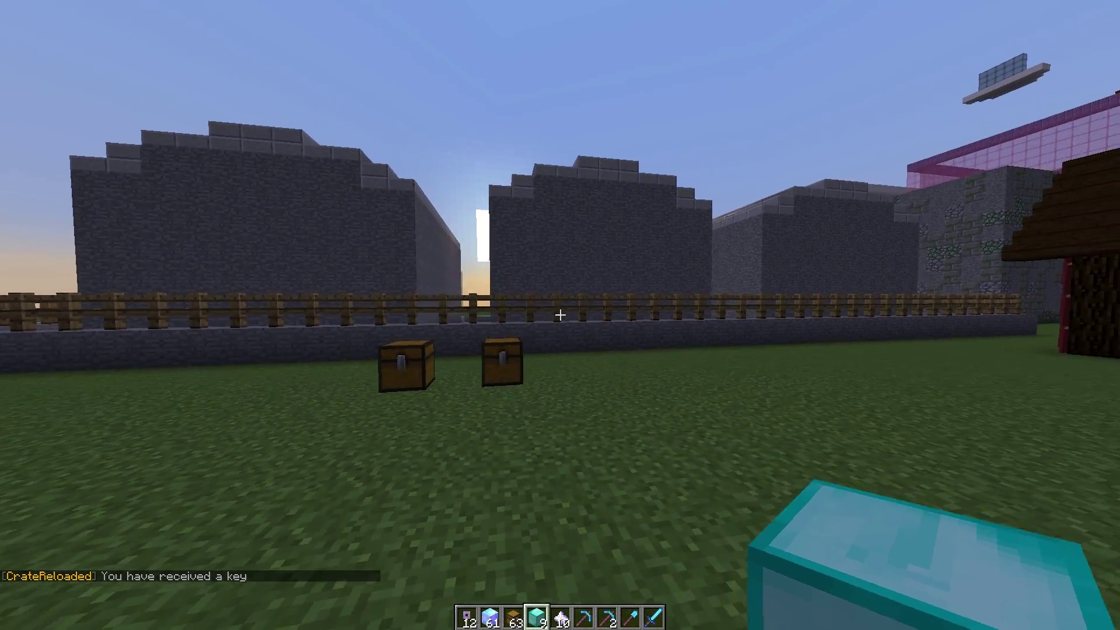
Step: Inspect the enchantments of the Donator Pick in the inventory
{"action": "scroll", "coordinate": [560, 315], "scroll_direction": "up", "scroll_amount": 3}
{"action": "scroll", "coordinate": [560, 315], "scroll_direction": "down", "scroll_amount": 5}
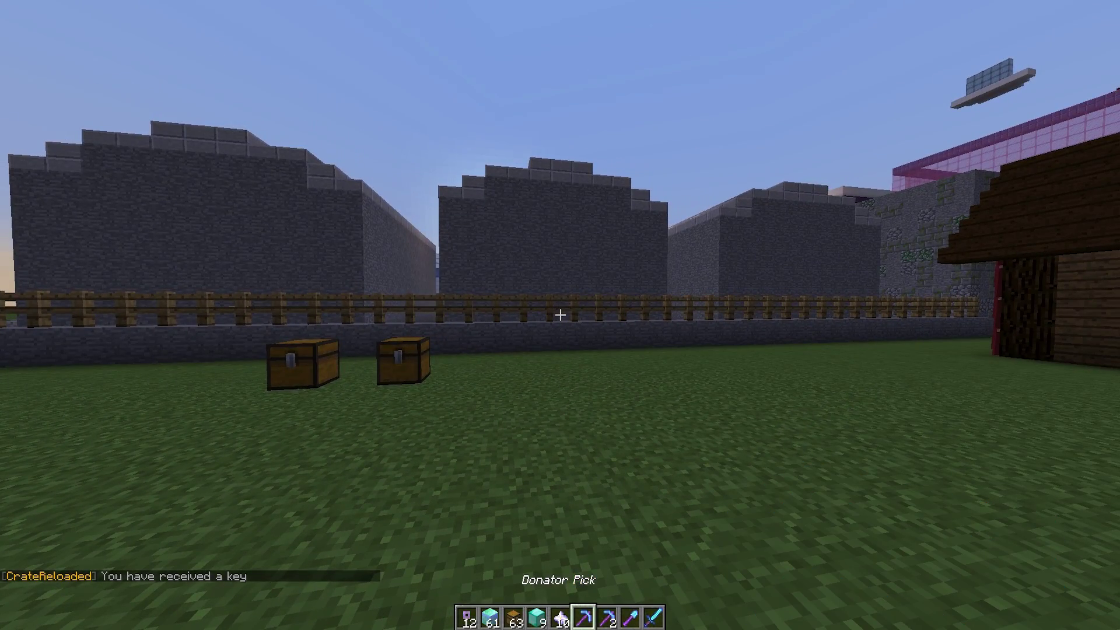
{"action": "key", "text": "e"}
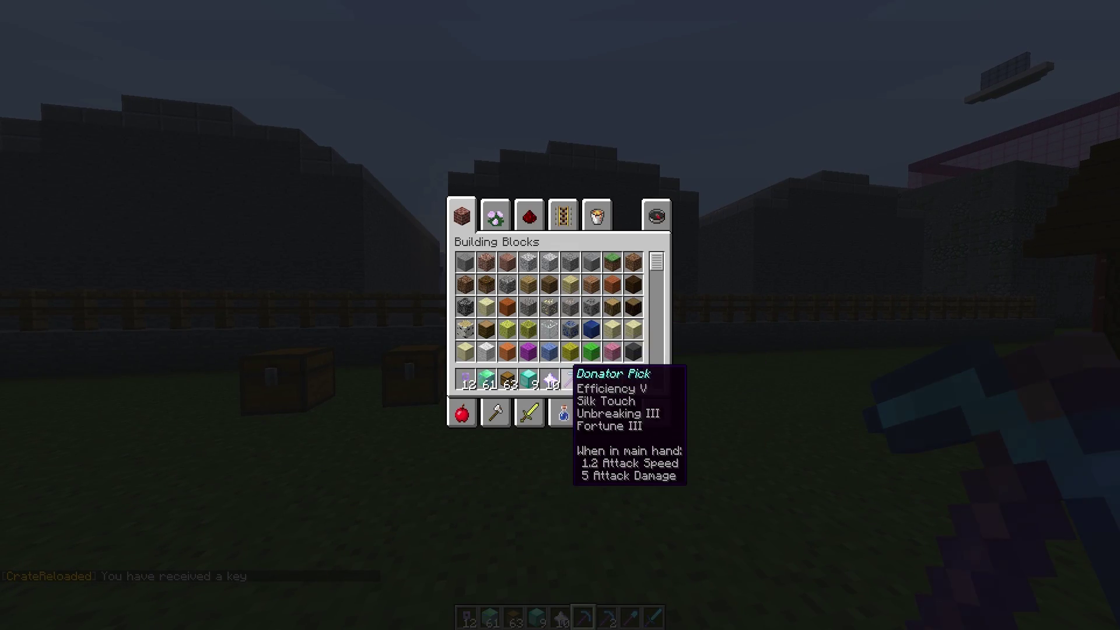
{"action": "key", "text": "e"}
Step: Open several Mystery Box crates in a row from the hotbar stack
{"action": "scroll", "coordinate": [560, 315], "scroll_direction": "up", "scroll_amount": 4}
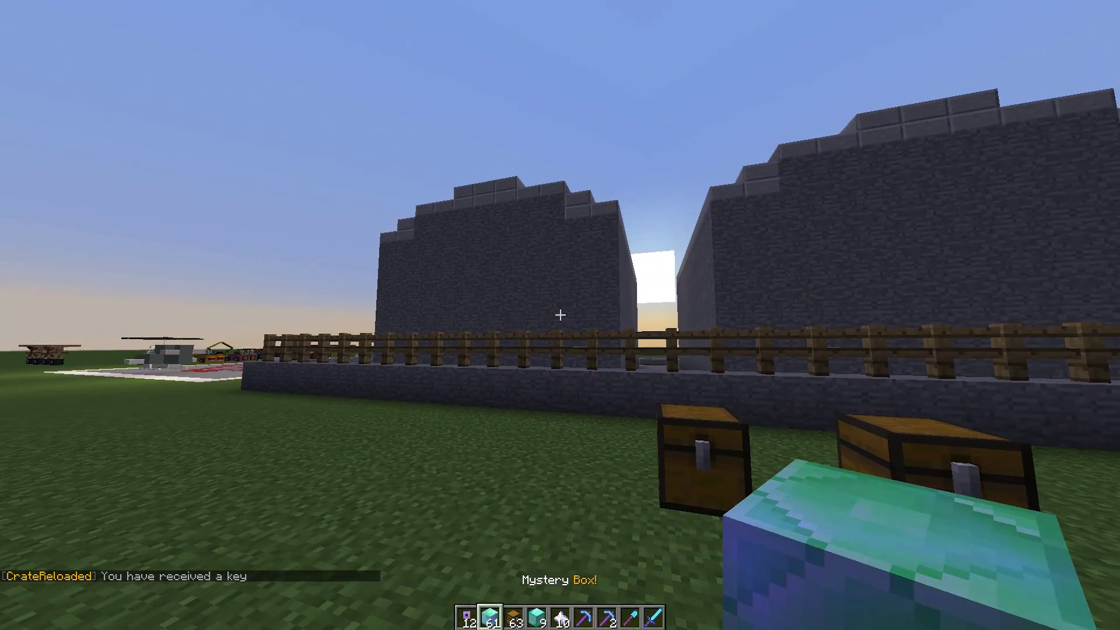
{"action": "right_click", "coordinate": [560, 315]}
{"action": "right_click", "coordinate": [560, 315]}
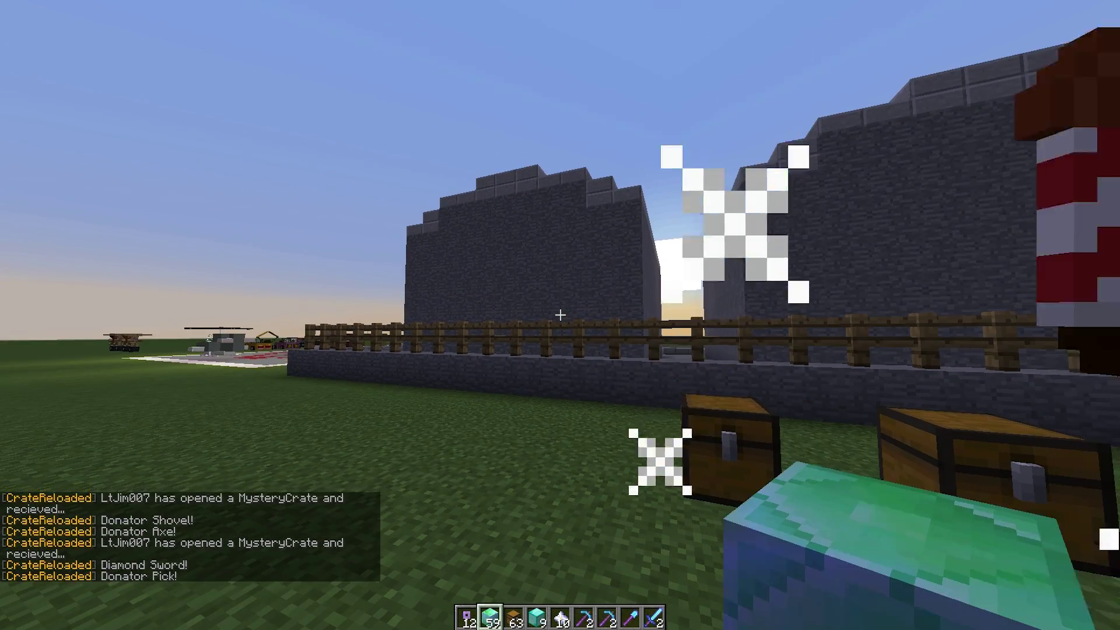
{"action": "right_click", "coordinate": [560, 315]}
{"action": "right_click", "coordinate": [560, 315]}
{"action": "right_click", "coordinate": [560, 315]}
{"action": "right_click", "coordinate": [559, 315]}
{"action": "right_click", "coordinate": [560, 315]}
Step: Review the rewards received from the mystery crates in the survival inventory
{"action": "key", "text": "e"}
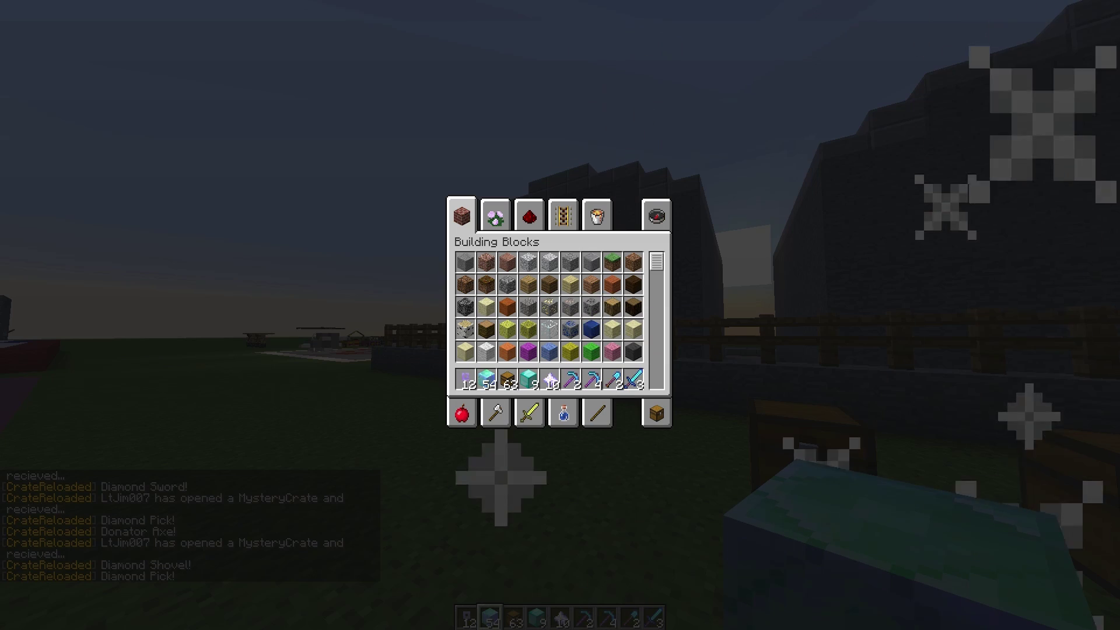
{"action": "left_click", "coordinate": [665, 412]}
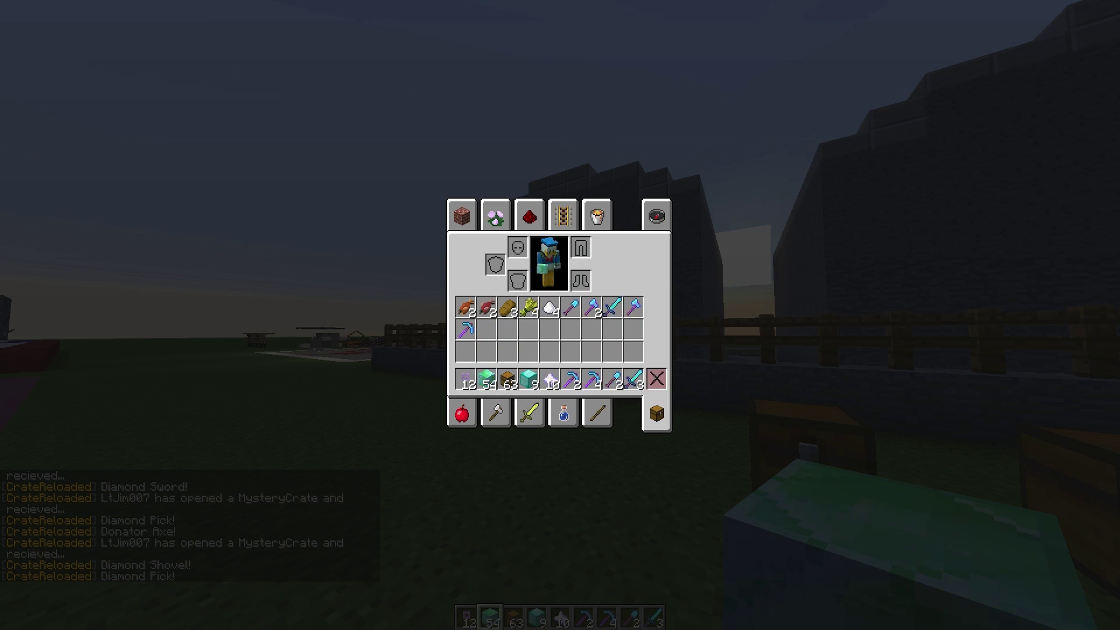
{"action": "key", "text": "e"}
Step: Display the crate information for mysterycrate with the /cr info command and read it in the chat
{"action": "key", "text": "w"}
{"action": "key", "text": "slash"}
{"action": "type", "text": "cr info mystery"}
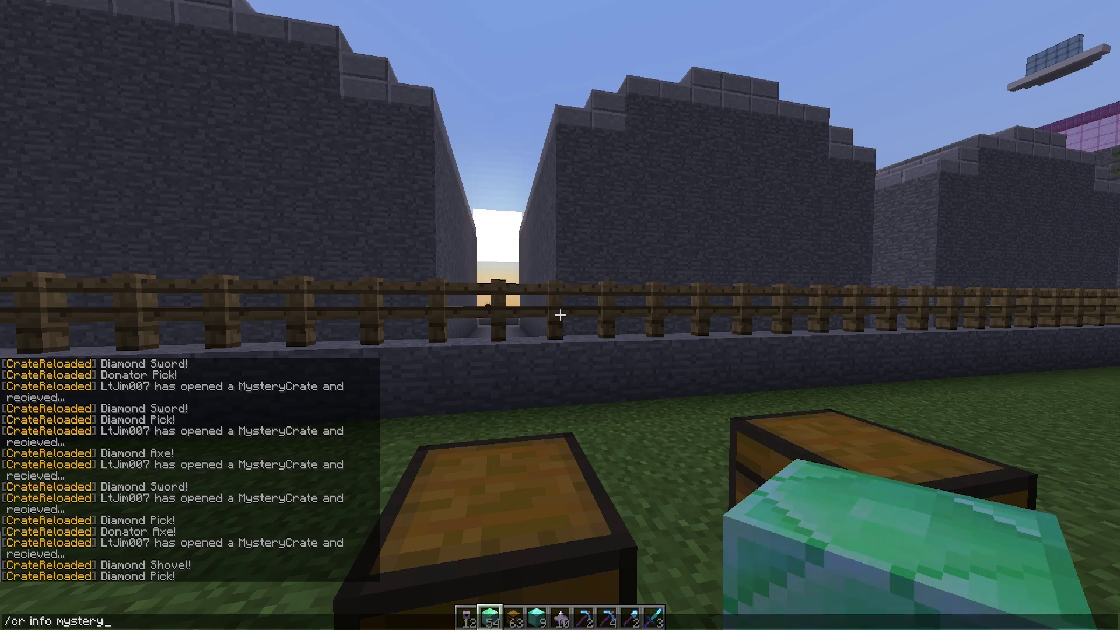
{"action": "type", "text": "e"}
{"action": "key", "text": "Return"}
{"action": "key", "text": "s"}
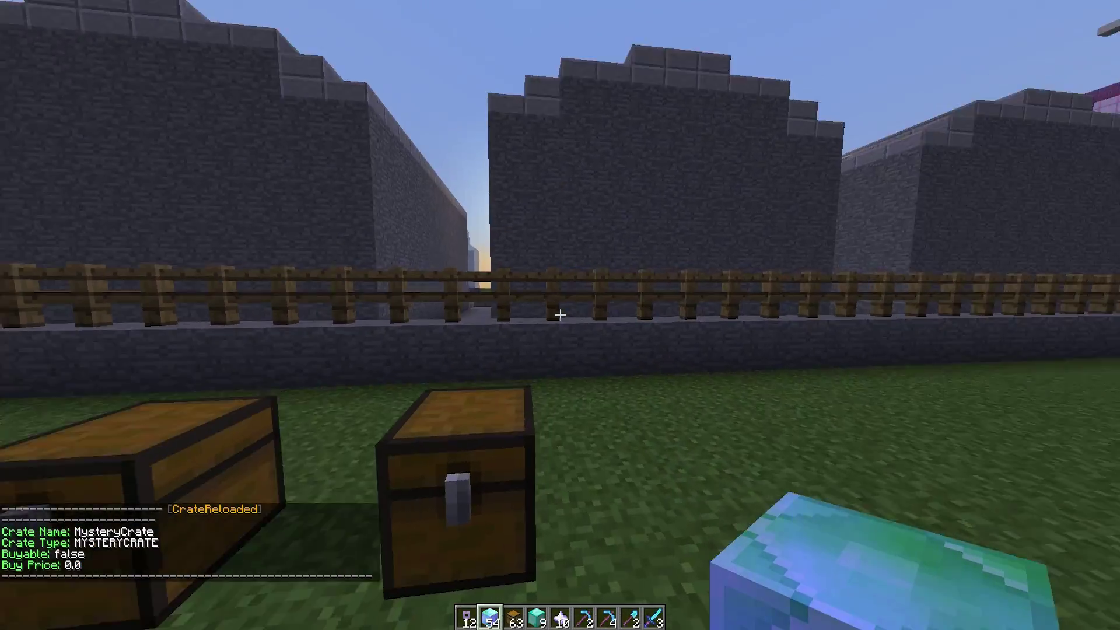
{"action": "key", "text": "t"}
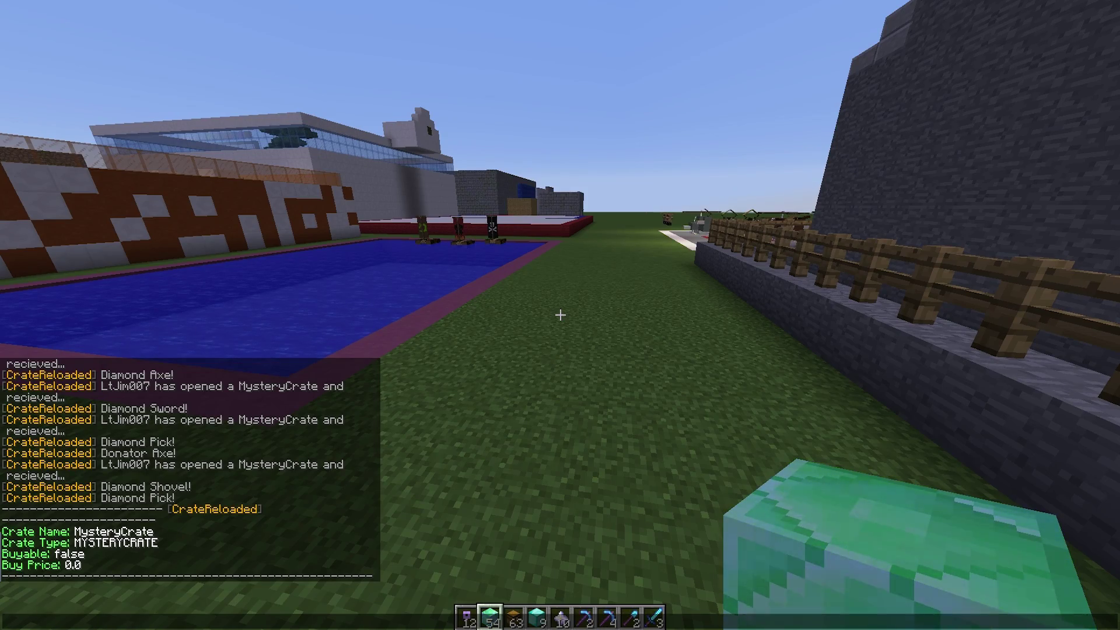
{"action": "key", "text": "Escape"}
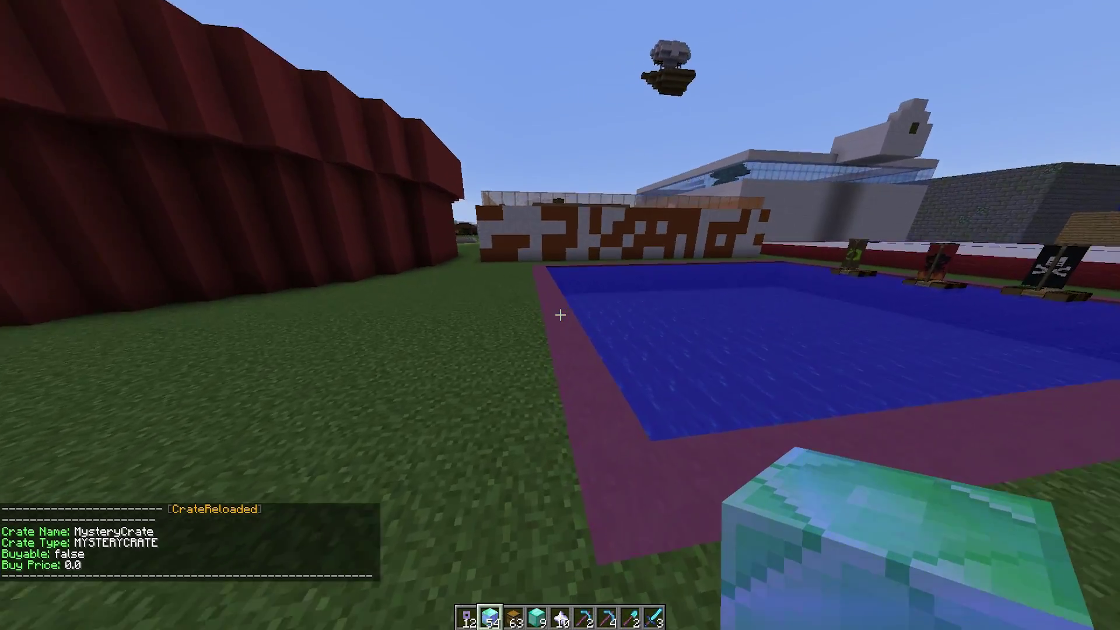
Step: Walk to the chests beside the fence and use several Resupply Chest crates from the hotbar on the grass there
{"action": "key", "text": "w"}
{"action": "scroll", "coordinate": [560, 315], "scroll_direction": "down", "scroll_amount": 1}
{"action": "scroll", "coordinate": [560, 315], "scroll_direction": "up", "scroll_amount": 1}
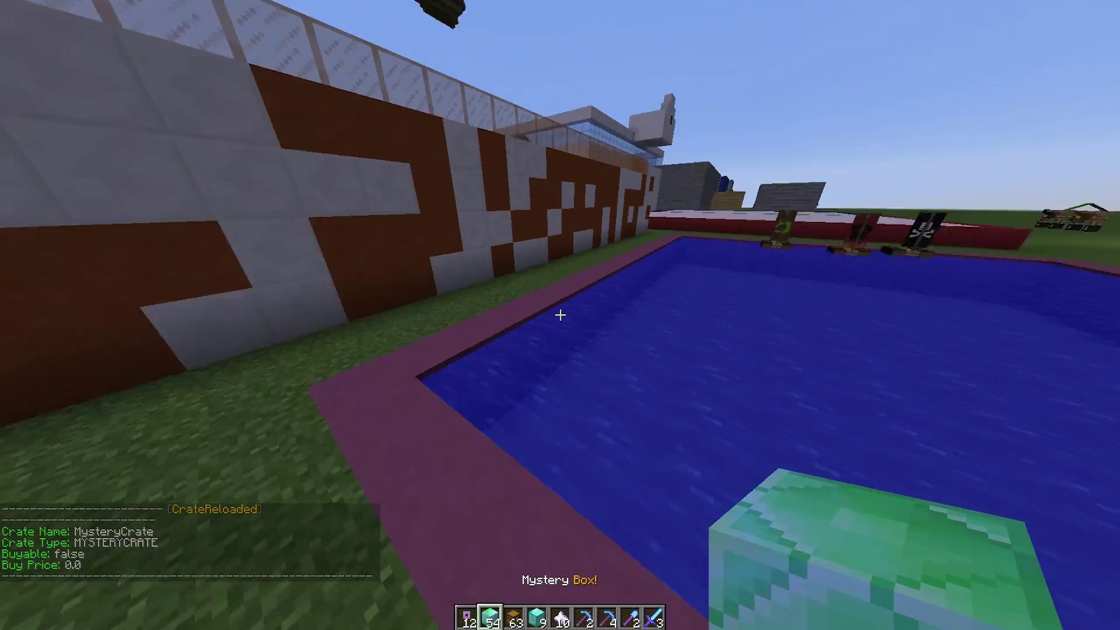
{"action": "key", "text": "w"}
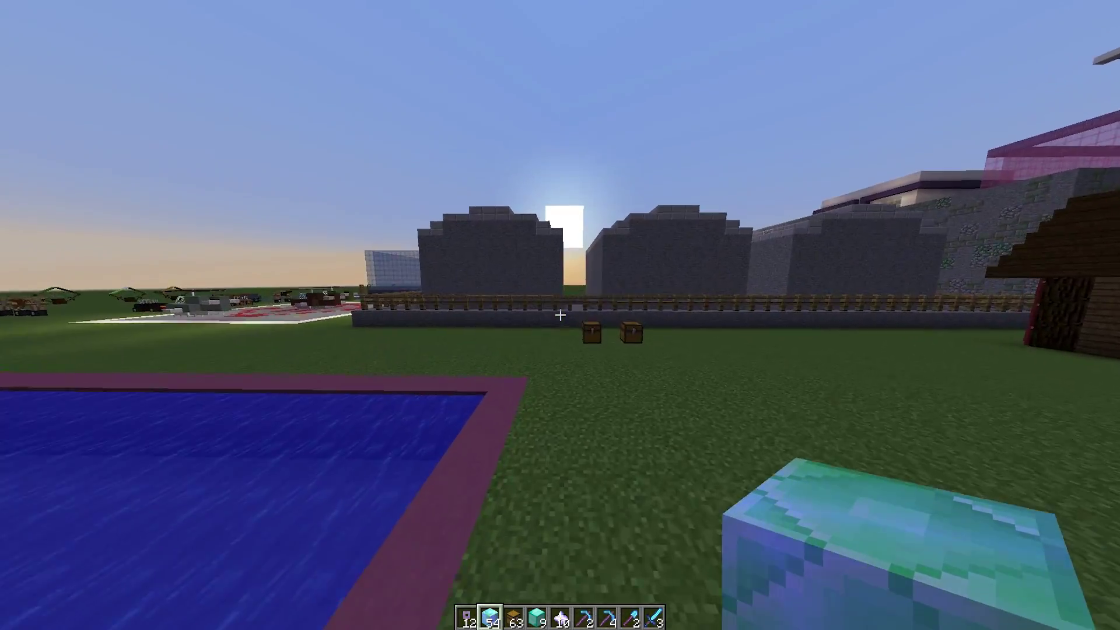
{"action": "key", "text": "w"}
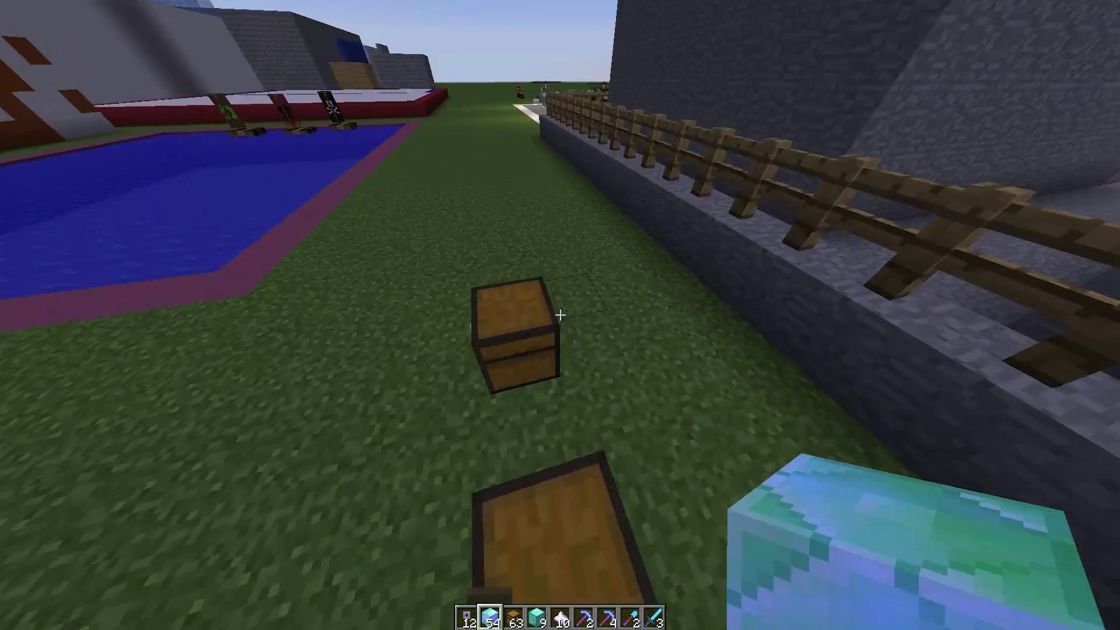
{"action": "key", "text": "s"}
{"action": "scroll", "coordinate": [560, 315], "scroll_direction": "down", "scroll_amount": 1}
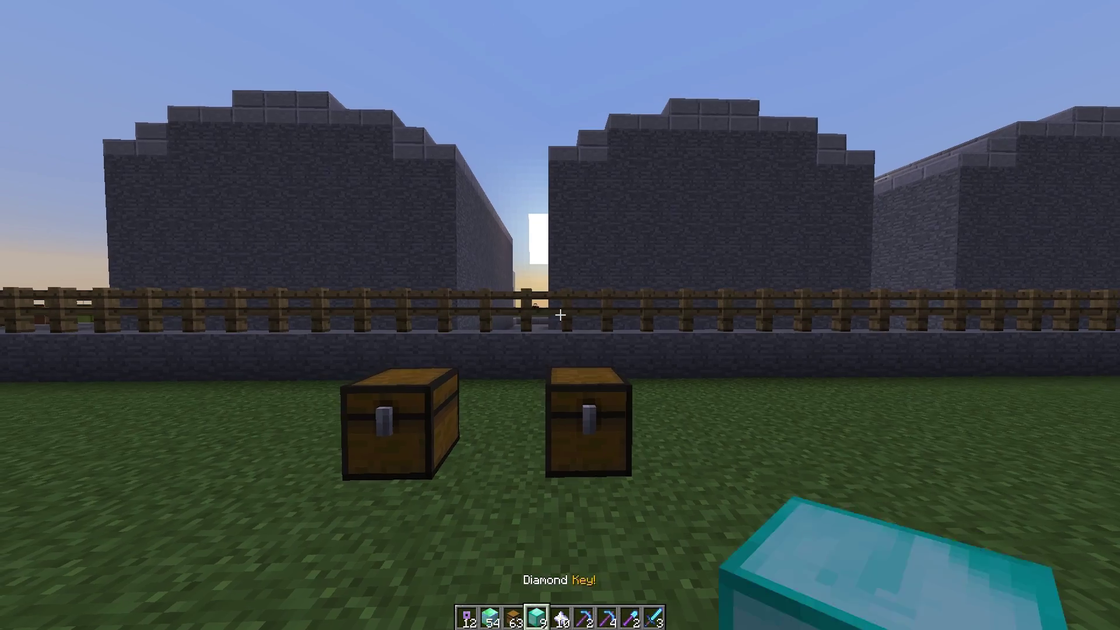
{"action": "scroll", "coordinate": [560, 315], "scroll_direction": "up", "scroll_amount": 1}
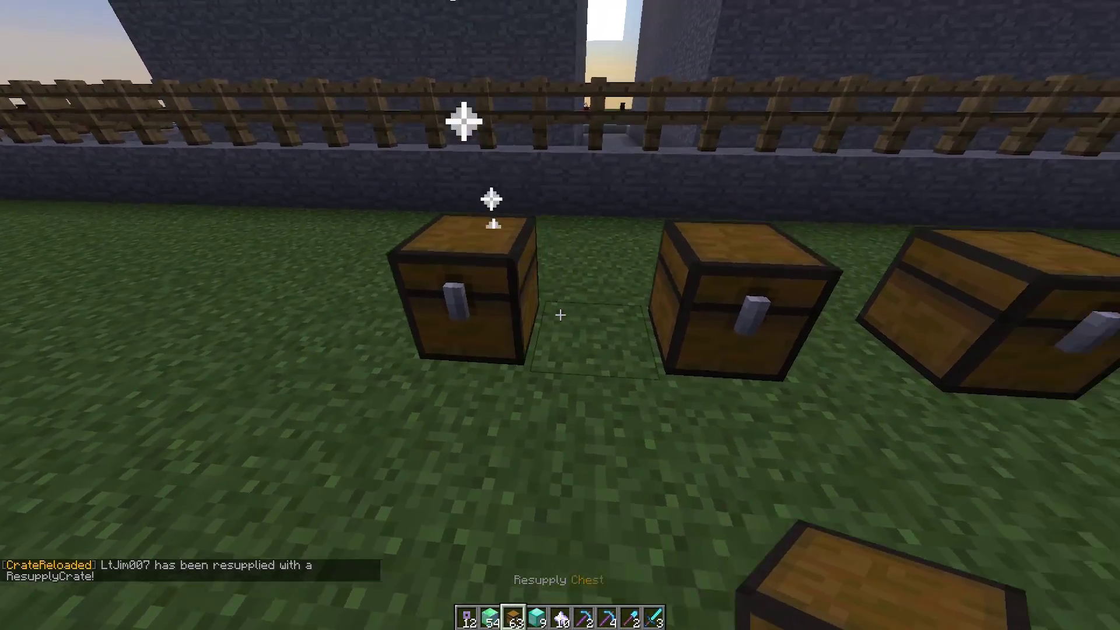
{"action": "key", "text": "d"}
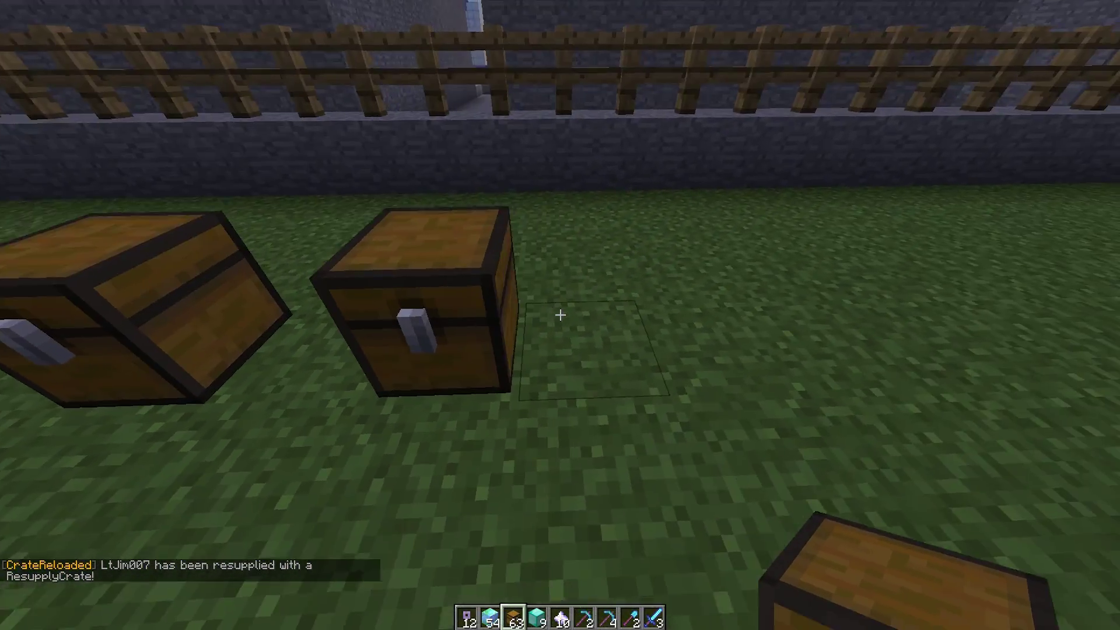
{"action": "right_click", "coordinate": [560, 315]}
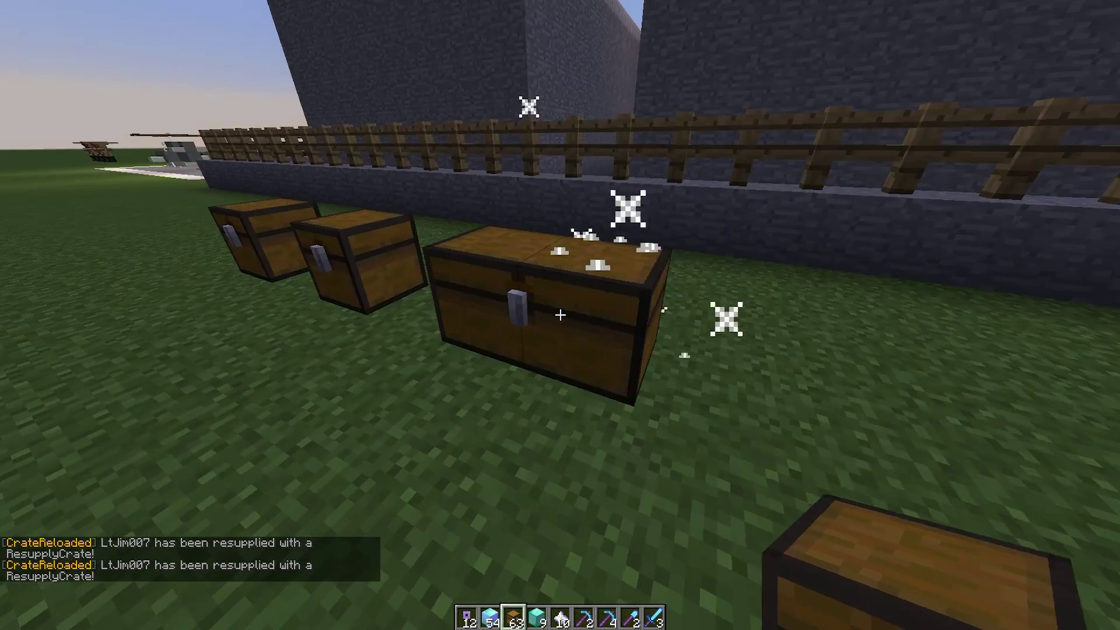
{"action": "right_click", "coordinate": [560, 315]}
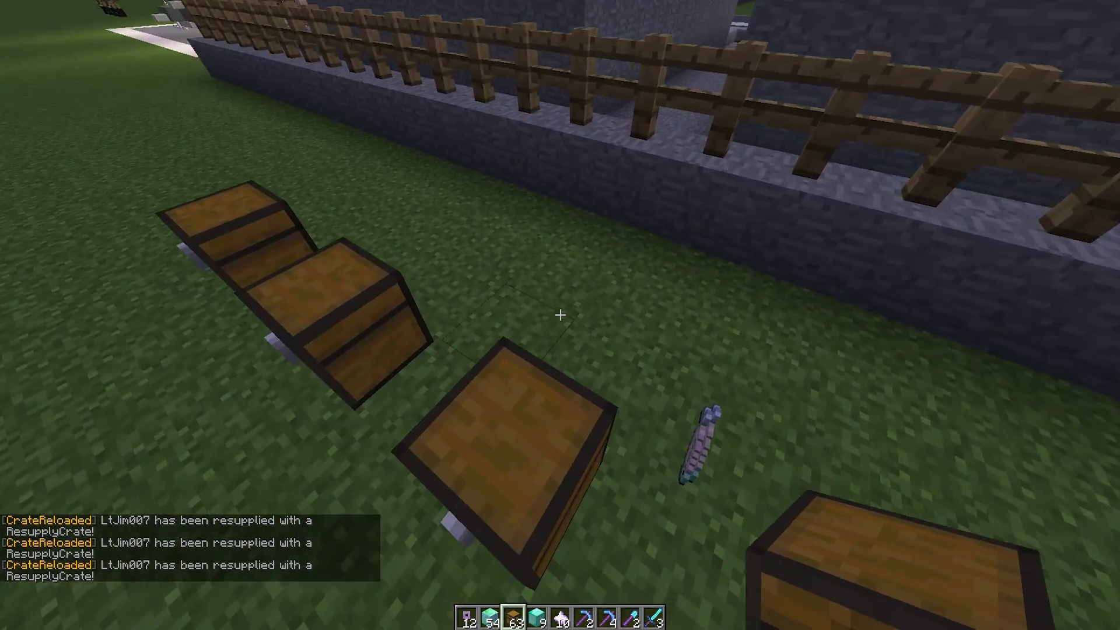
Step: Check the contents of the placed resupply chests one after another
{"action": "right_click", "coordinate": [560, 315]}
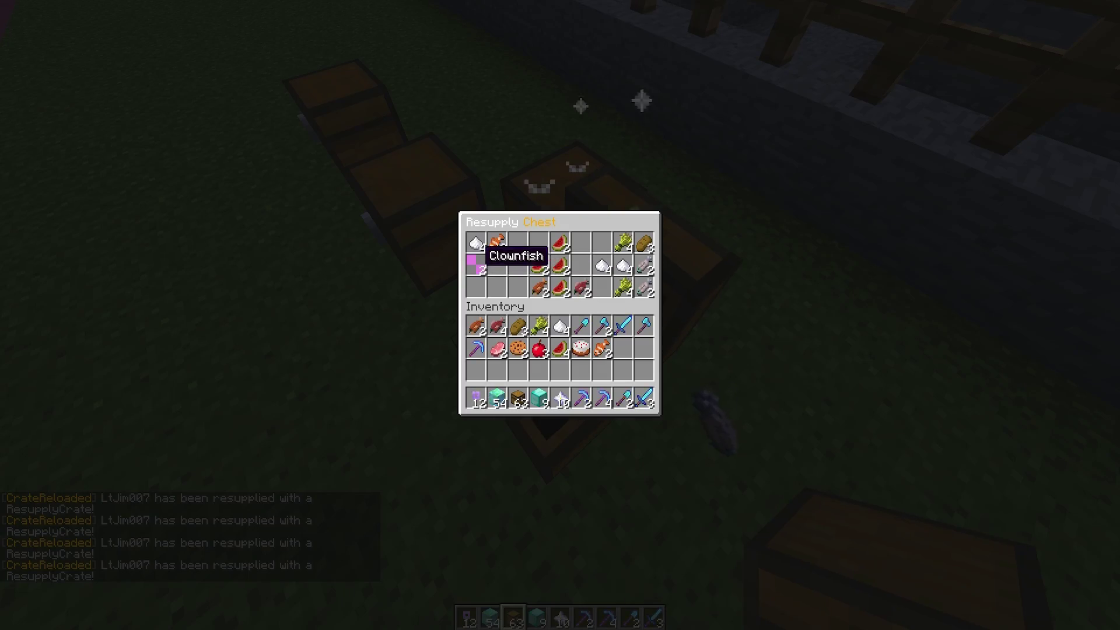
{"action": "key", "text": "e"}
{"action": "right_click", "coordinate": [560, 315]}
{"action": "key", "text": "e"}
{"action": "right_click", "coordinate": [560, 315]}
{"action": "key", "text": "e"}
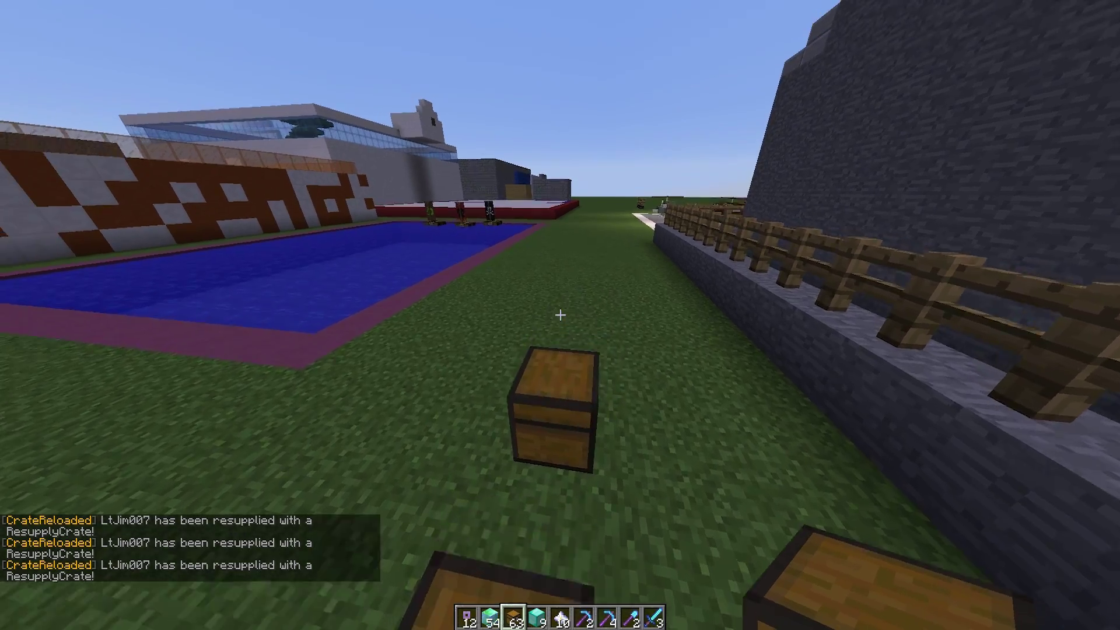
Step: Clear all items from the inventory with the /ci command
{"action": "key", "text": "slash"}
{"action": "type", "text": "ci"}
{"action": "key", "text": "Return"}
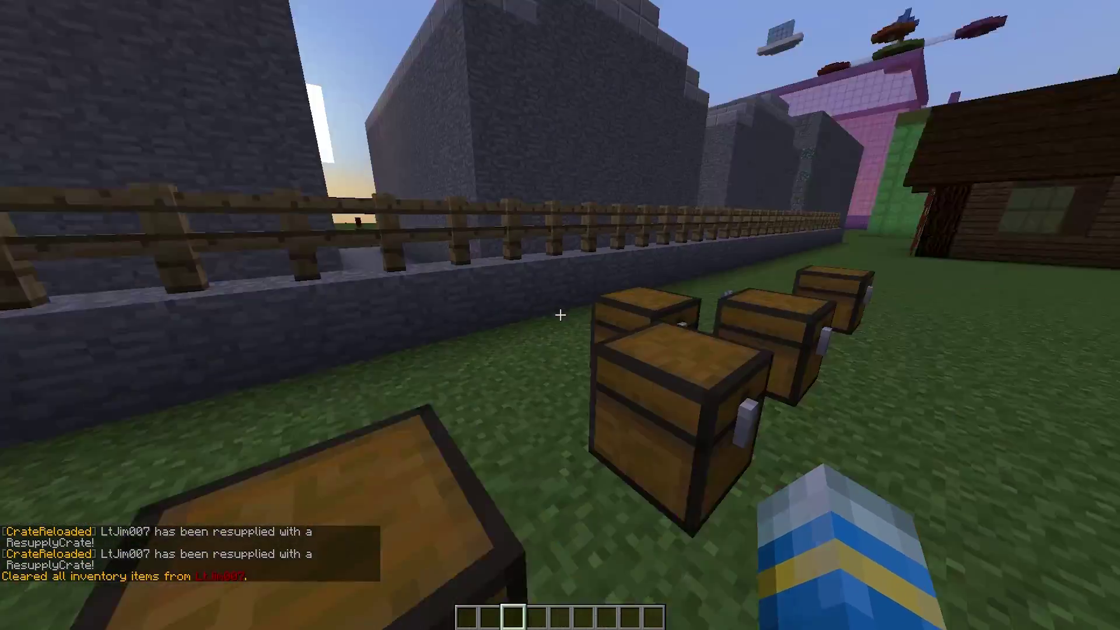
Step: Open a FoodCrate through the /cr menu crate menu and check the received food in the inventory
{"action": "key", "text": "slash"}
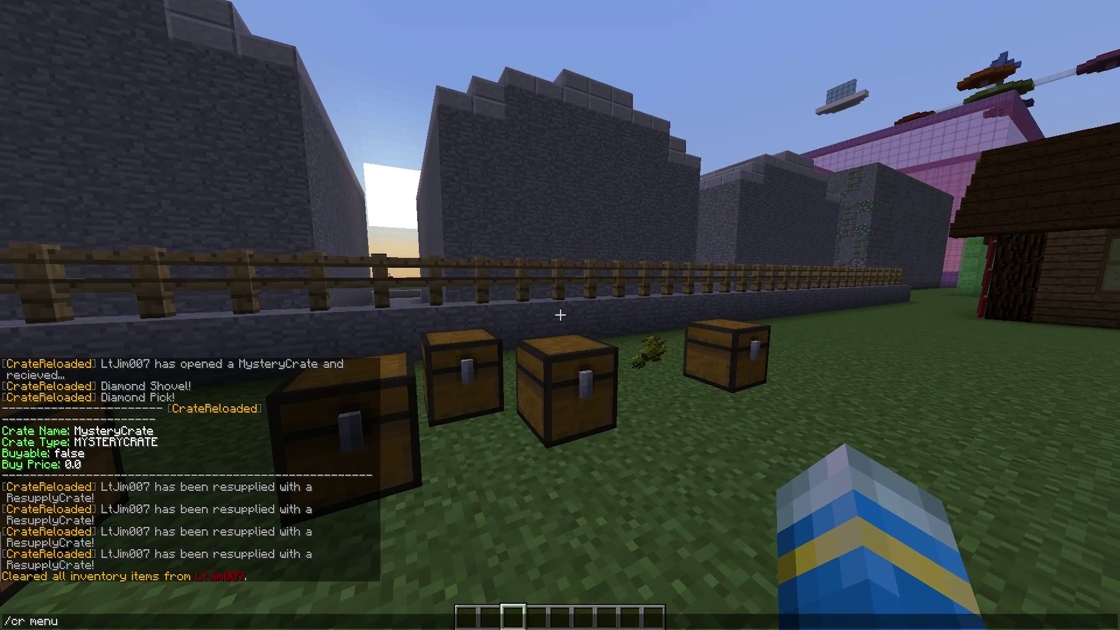
{"action": "type", "text": "cr menu"}
{"action": "key", "text": "Return"}
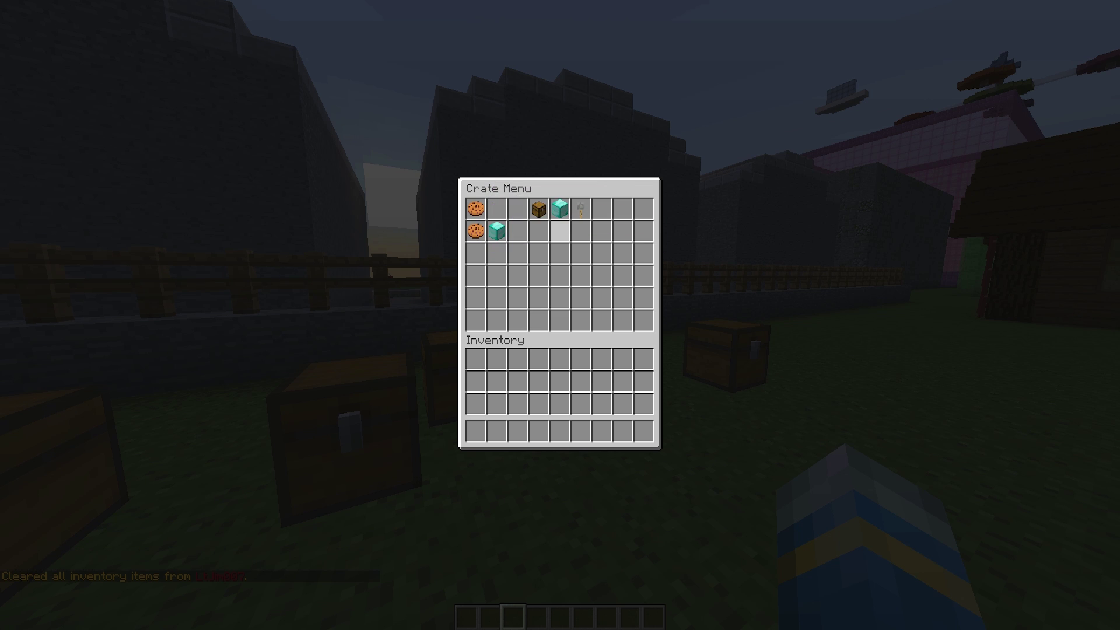
{"action": "left_click", "coordinate": [559, 209]}
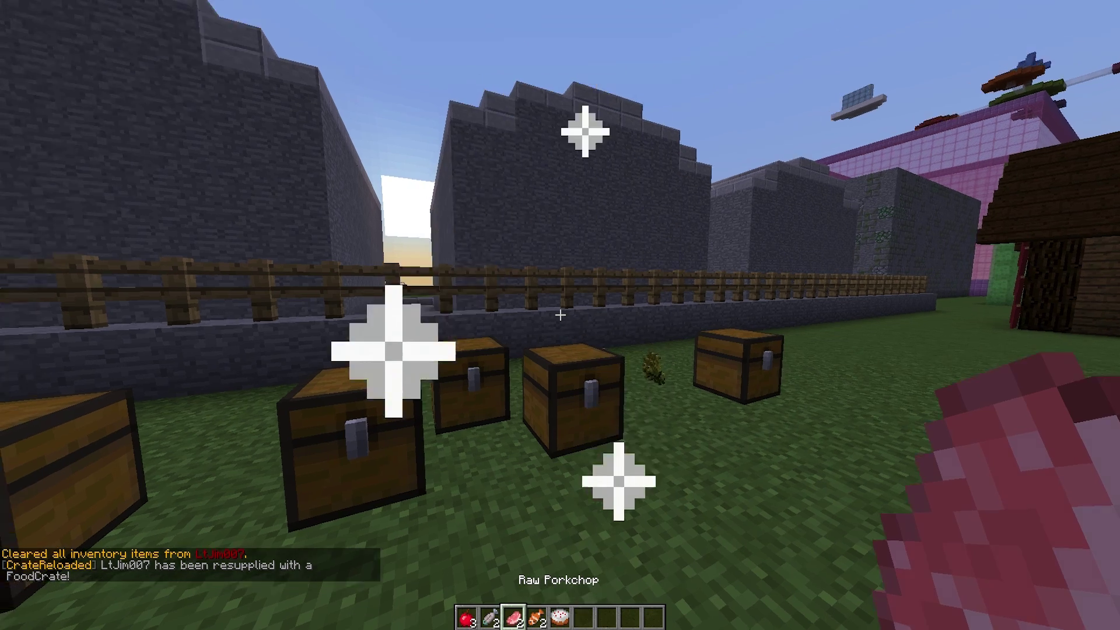
{"action": "key", "text": "e"}
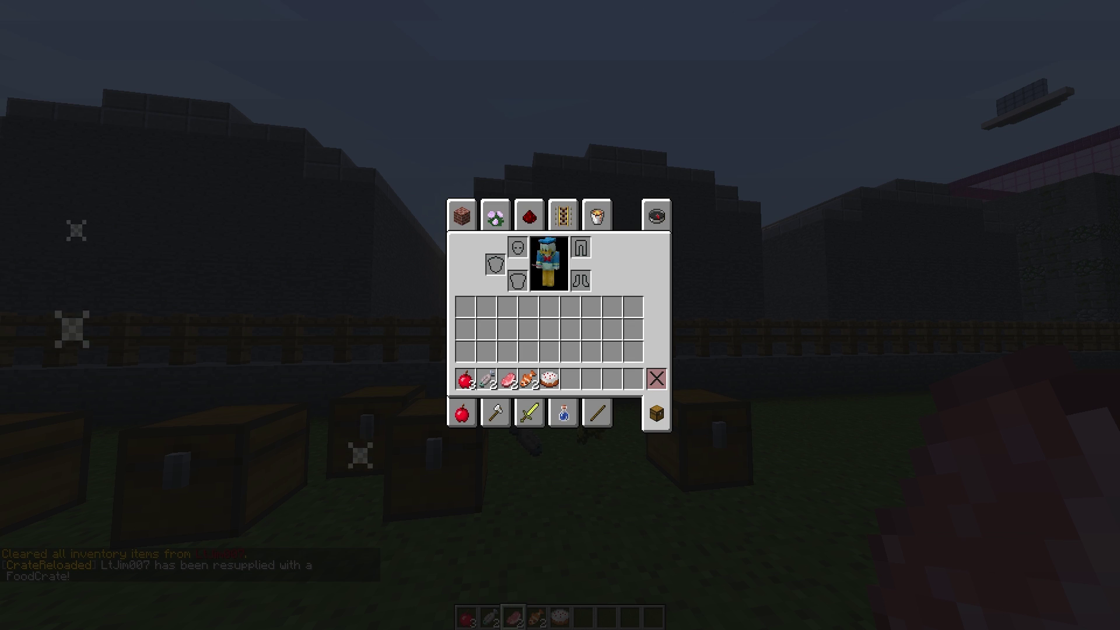
{"action": "key", "text": "e"}
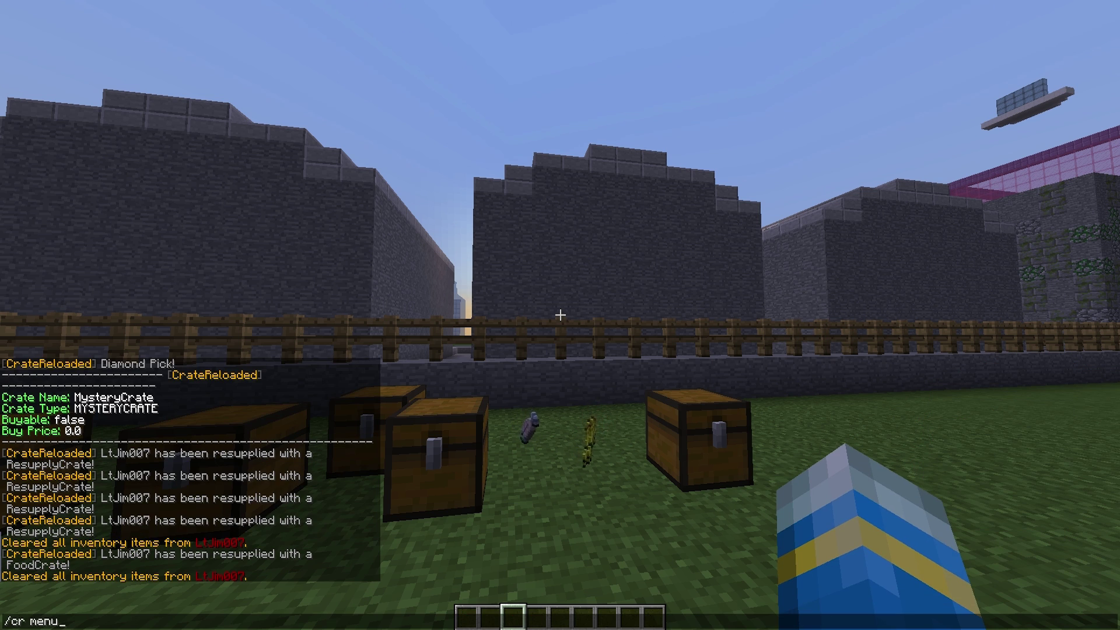
Step: Open a Mystery Box through the /cr menu crate menu and cycle through the received tools
{"action": "key", "text": "Return"}
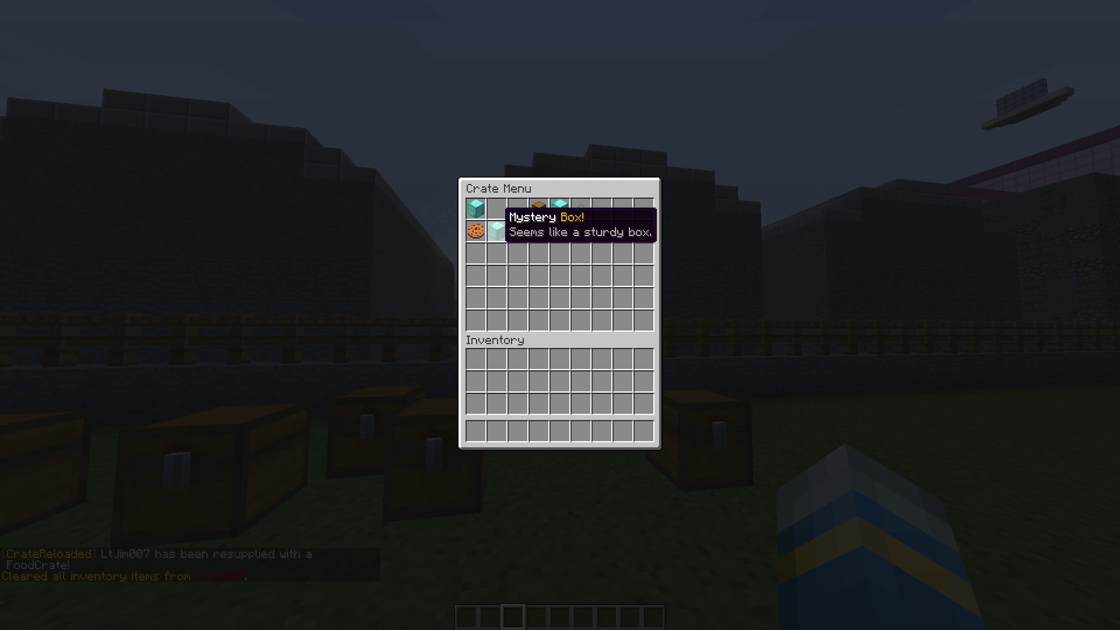
{"action": "left_click", "coordinate": [540, 207]}
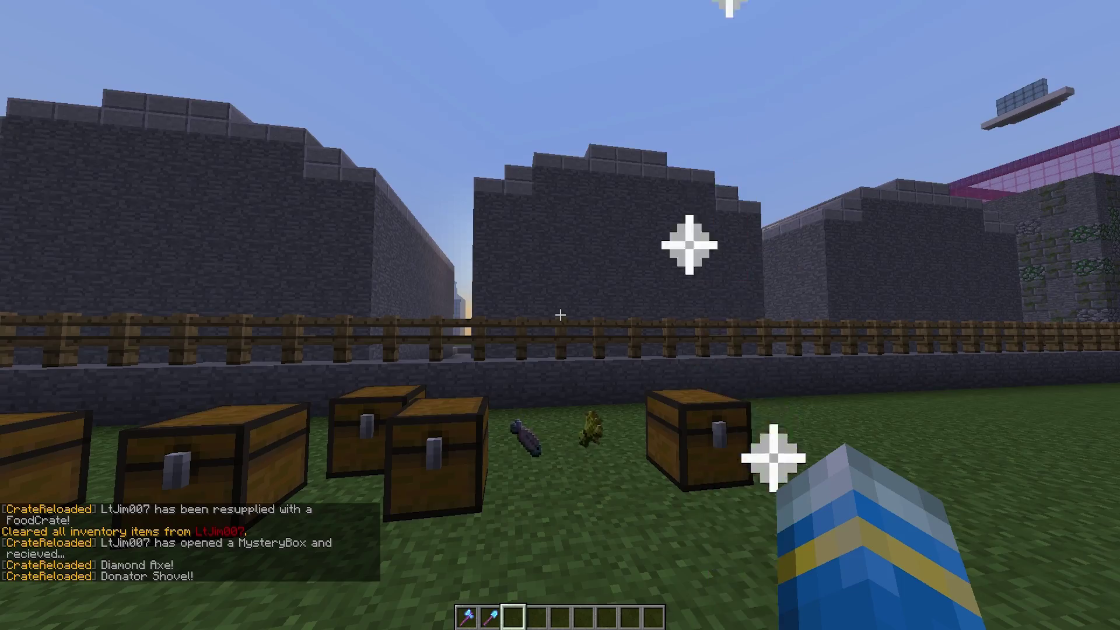
{"action": "key", "text": "w"}
{"action": "scroll", "coordinate": [560, 315], "scroll_direction": "up", "scroll_amount": 2}
{"action": "scroll", "coordinate": [560, 314], "scroll_direction": "down", "scroll_amount": 1}
Step: Inspect the enchantments of the received Diamond Axe and empty the hotbar of the collected items
{"action": "key", "text": "e"}
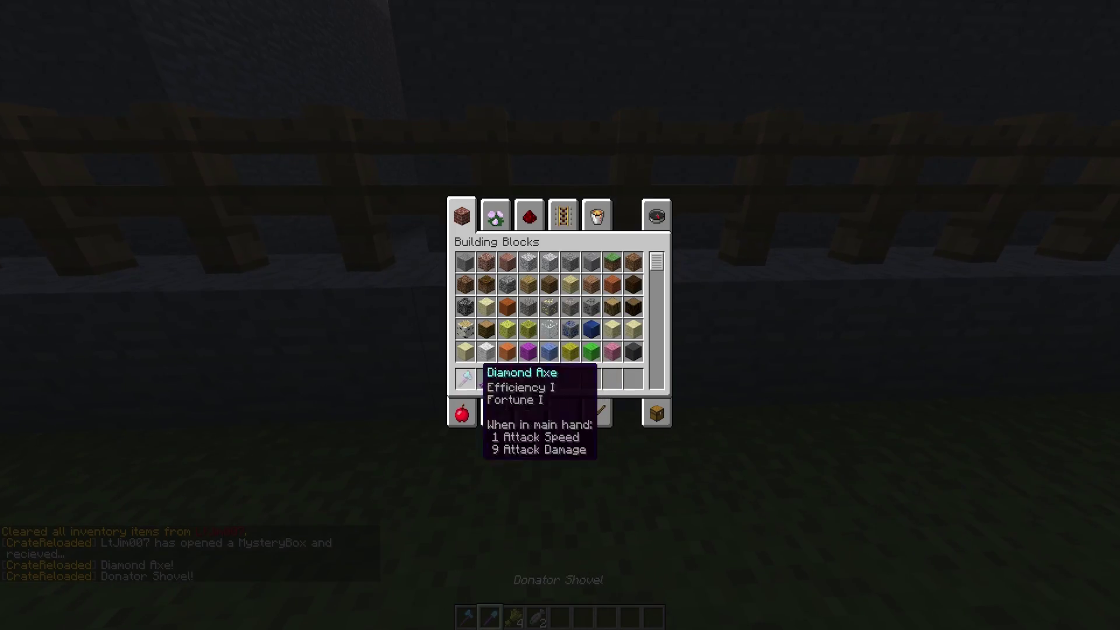
{"action": "left_click", "coordinate": [472, 381], "text": "shift"}
{"action": "left_click", "coordinate": [484, 380], "text": "shift"}
Step: List the plugin's available commands in the chat with /cr commands
{"action": "type", "text": "e/cr c"}
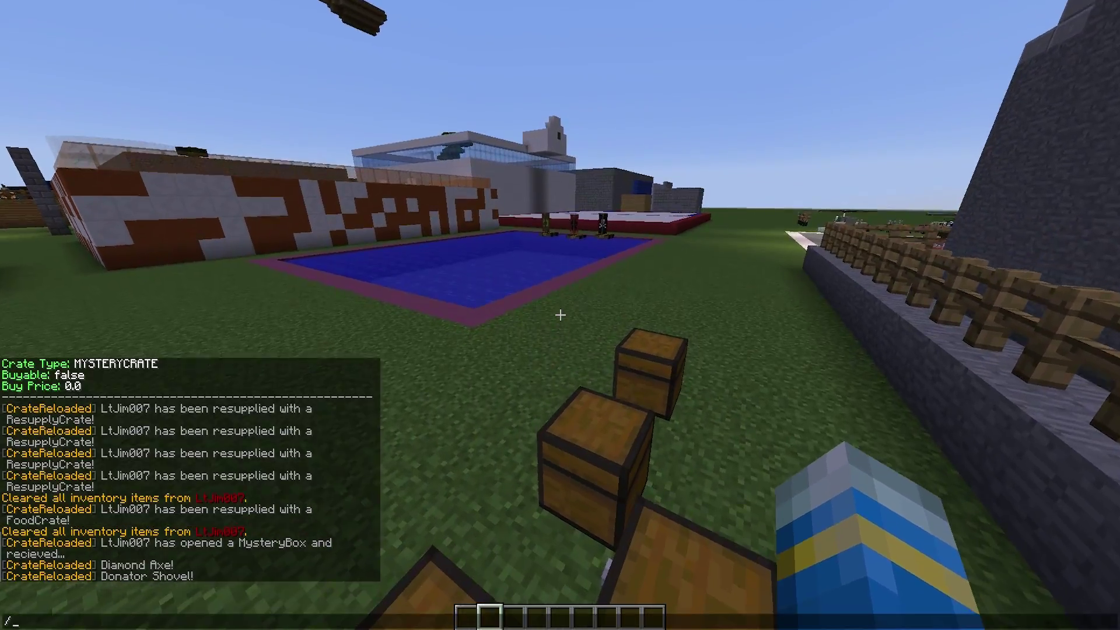
{"action": "type", "text": "ommands"}
{"action": "key", "text": "Return"}
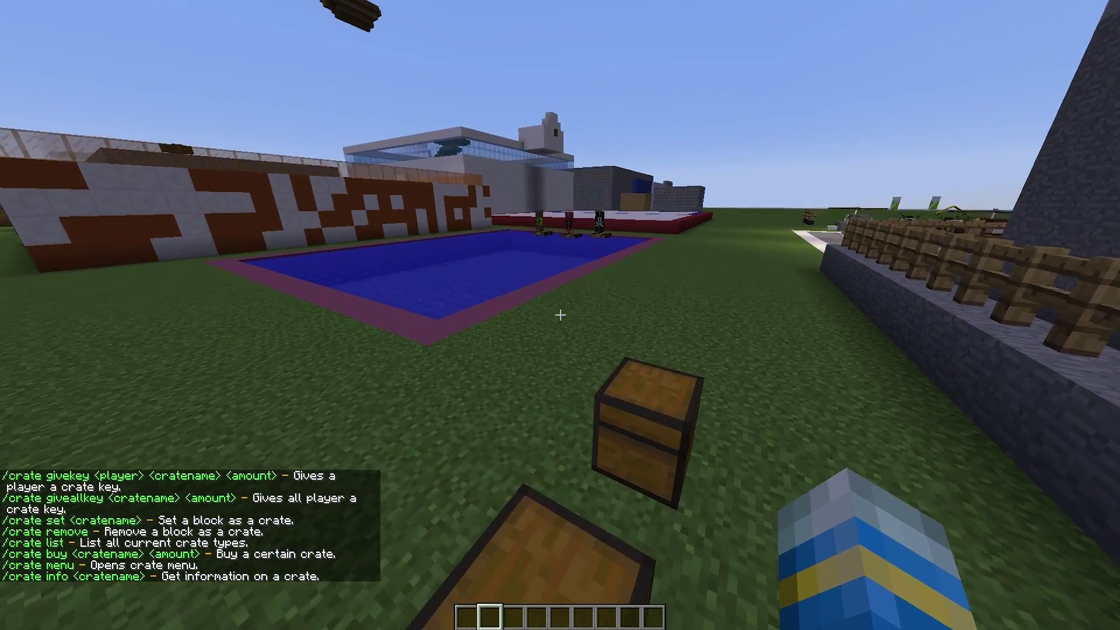
Step: Try to buy one food crate with the command /cr buy foodcrate 1
{"action": "key", "text": "t"}
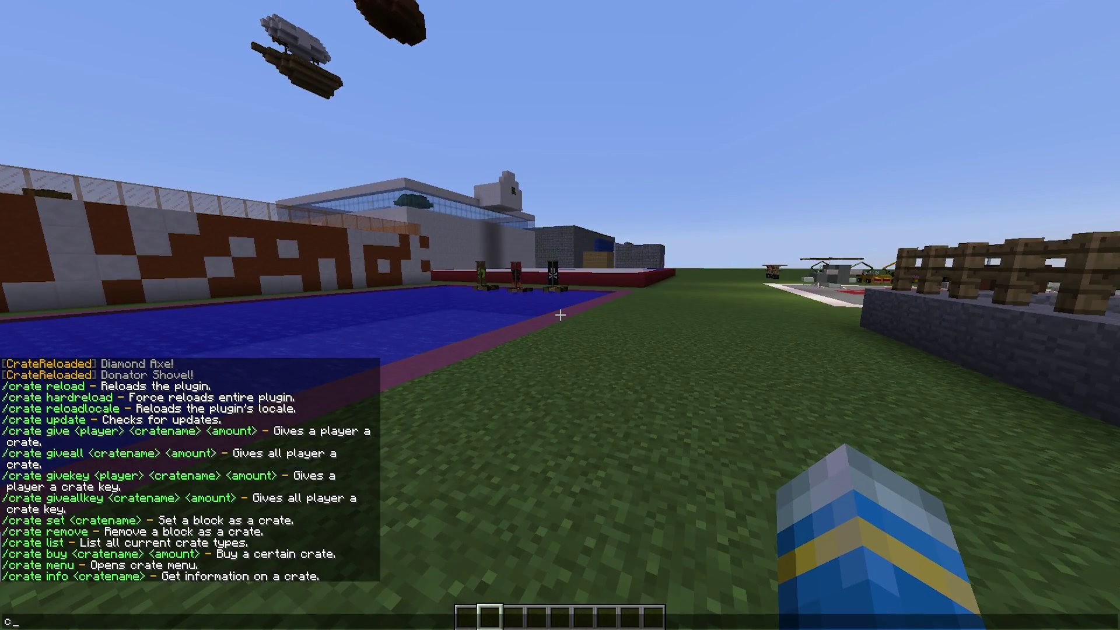
{"action": "key", "text": "Escape"}
{"action": "key", "text": "slash"}
{"action": "type", "text": "cr buy foodcrate"}
{"action": "key", "text": "Return"}
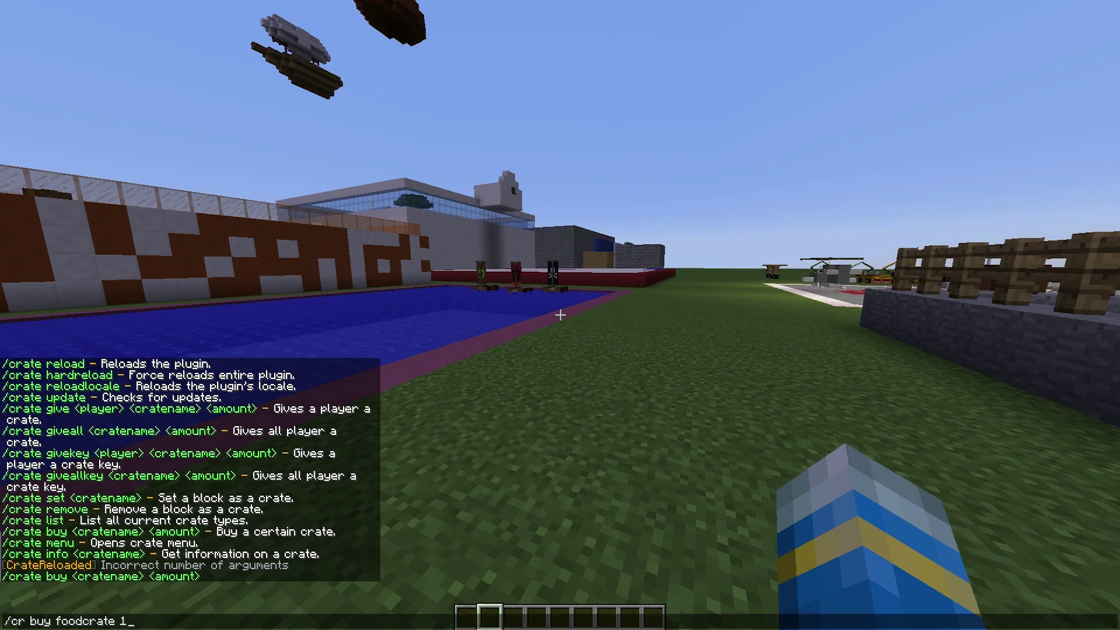
{"action": "key", "text": "Return"}
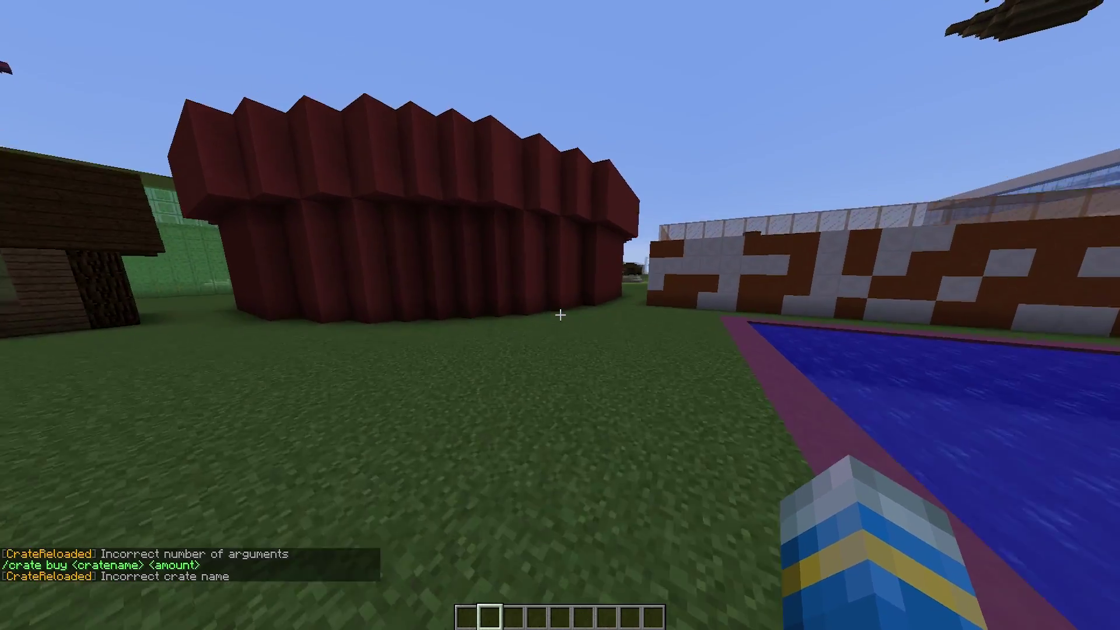
Step: Read back through the list of crate commands in the chat history
{"action": "key", "text": "t"}
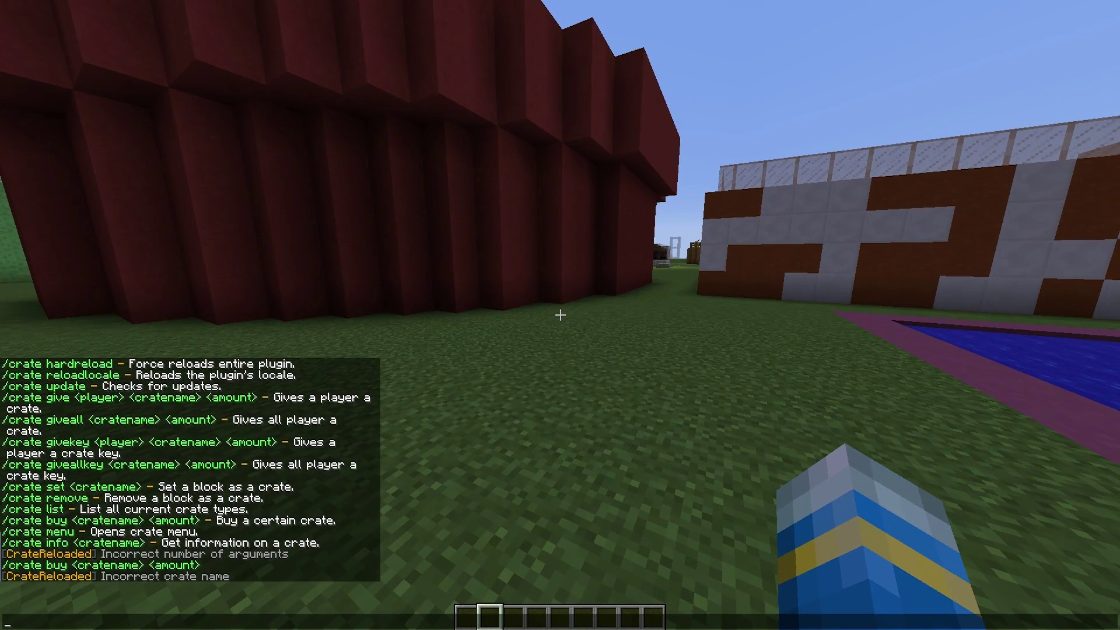
{"action": "scroll", "coordinate": [185, 469], "scroll_direction": "up", "scroll_amount": 7}
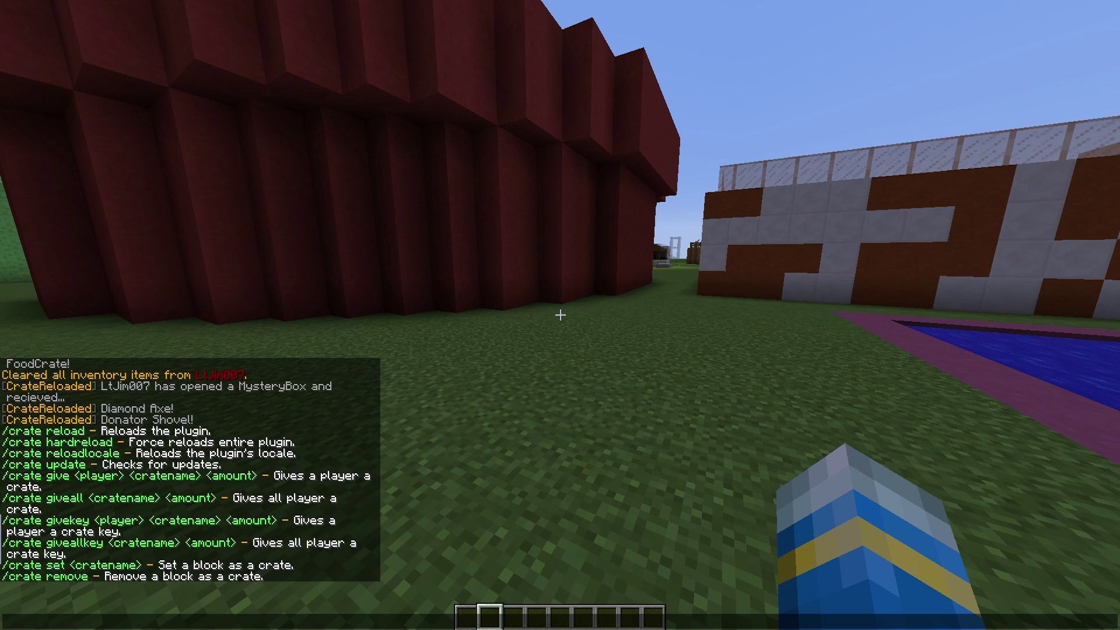
{"action": "key", "text": "Escape"}
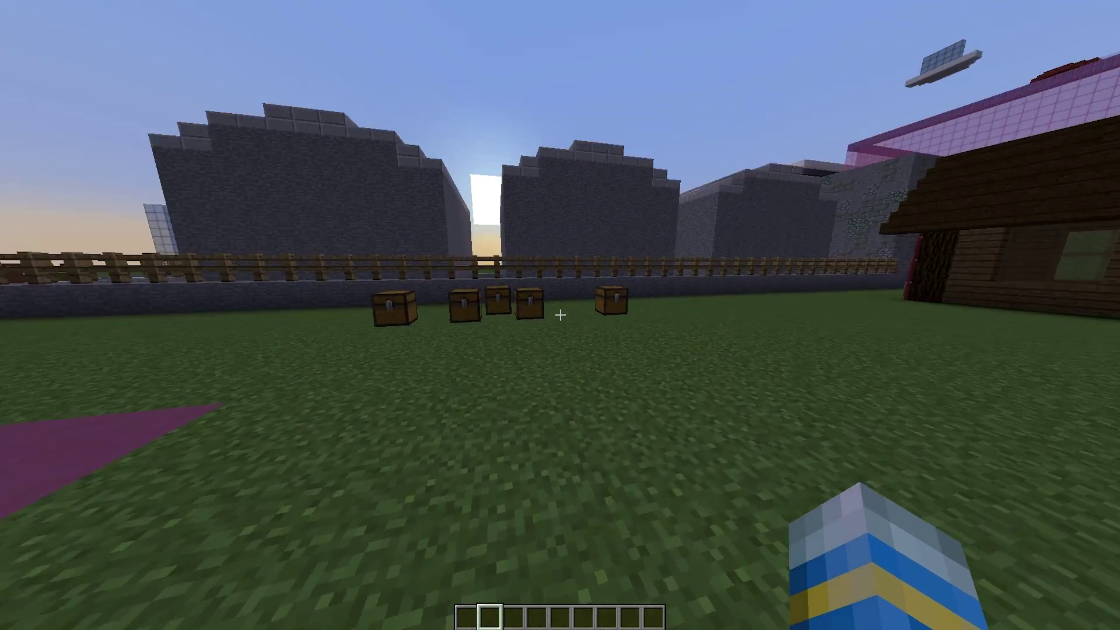
{"action": "key", "text": "w"}
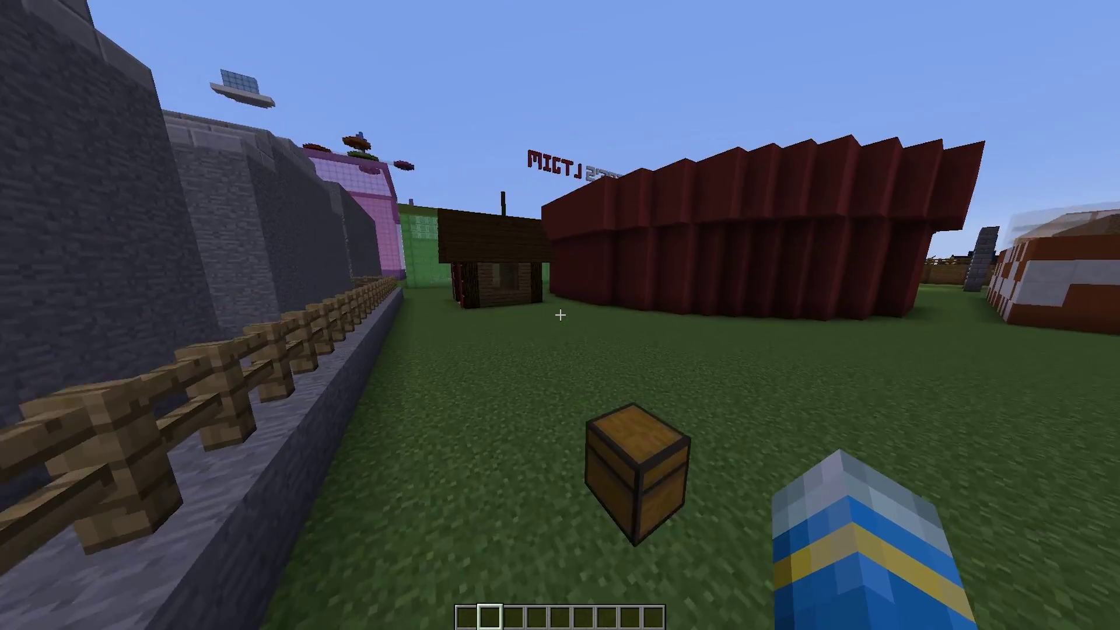
{"action": "key", "text": "w"}
{"action": "key", "text": "t"}
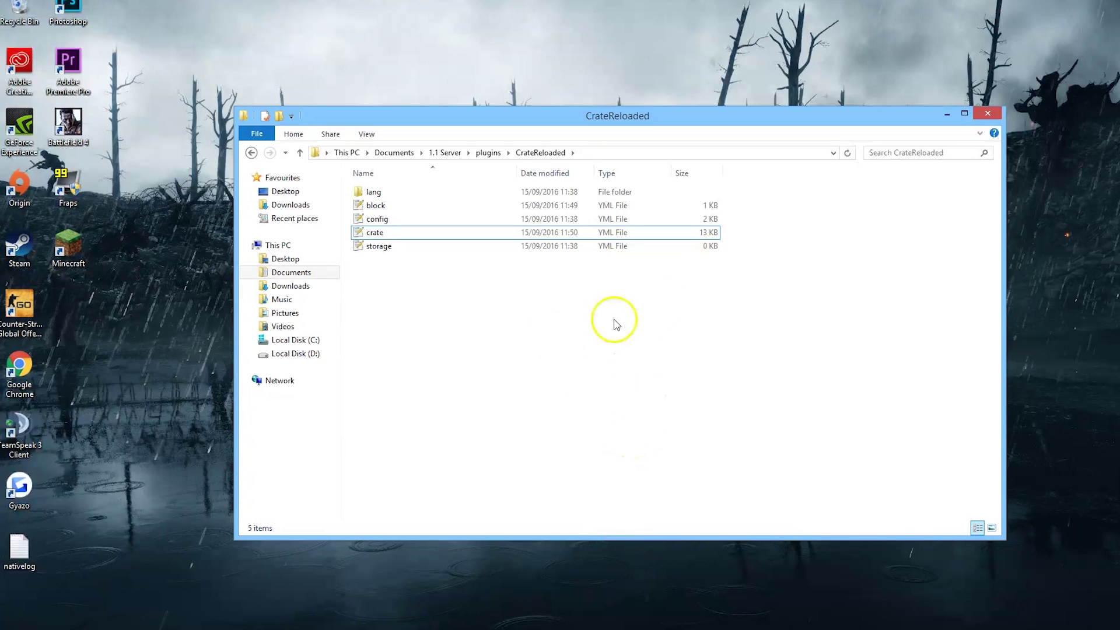
Step: Switch to File Explorer and look at the language files in the lang folder of the CrateReloaded plugin
{"action": "left_click_drag", "start_coordinate": [784, 393], "coordinate": [414, 204]}
{"action": "double_click", "coordinate": [427, 192]}
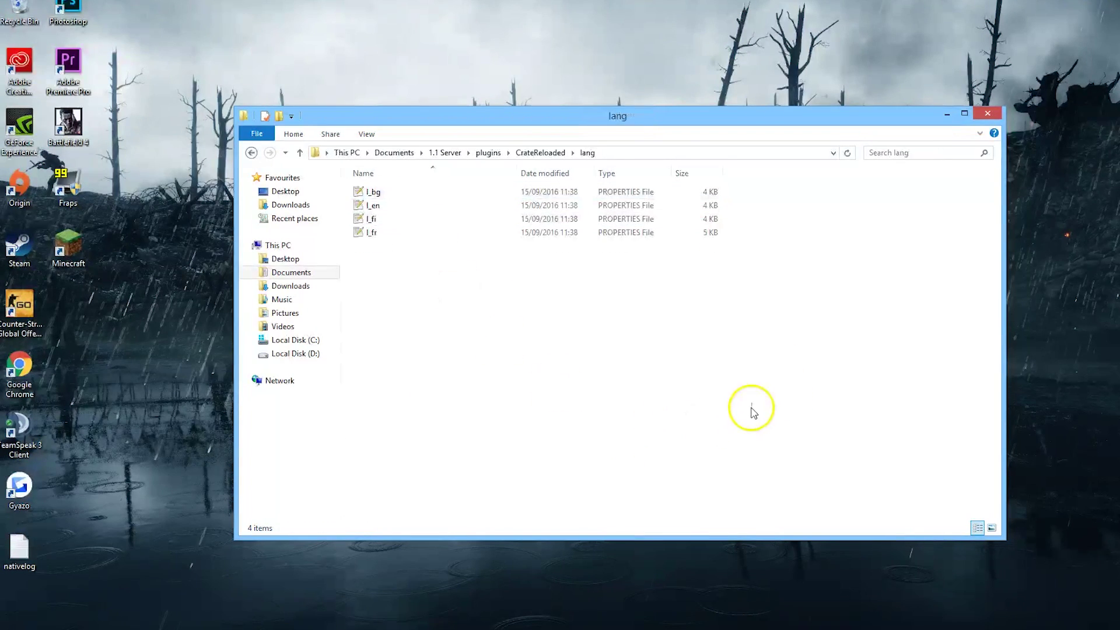
{"action": "left_click_drag", "start_coordinate": [750, 408], "coordinate": [419, 188]}
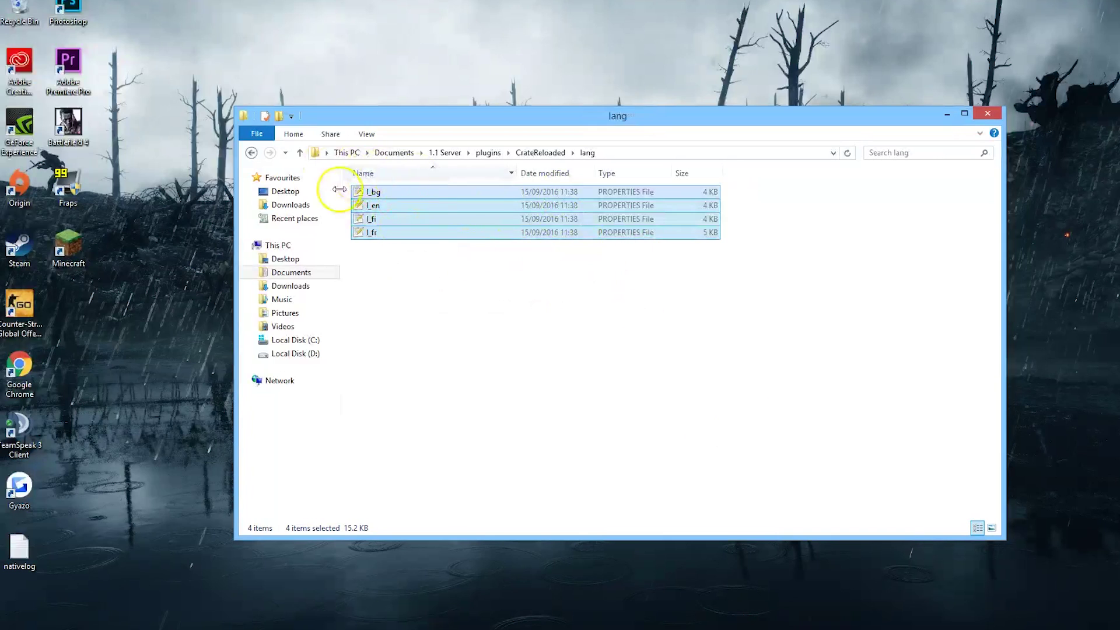
{"action": "left_click", "coordinate": [251, 152]}
Step: Open config.yml in Notepad++ and examine the item settings for the crate menu display
{"action": "double_click", "coordinate": [389, 223]}
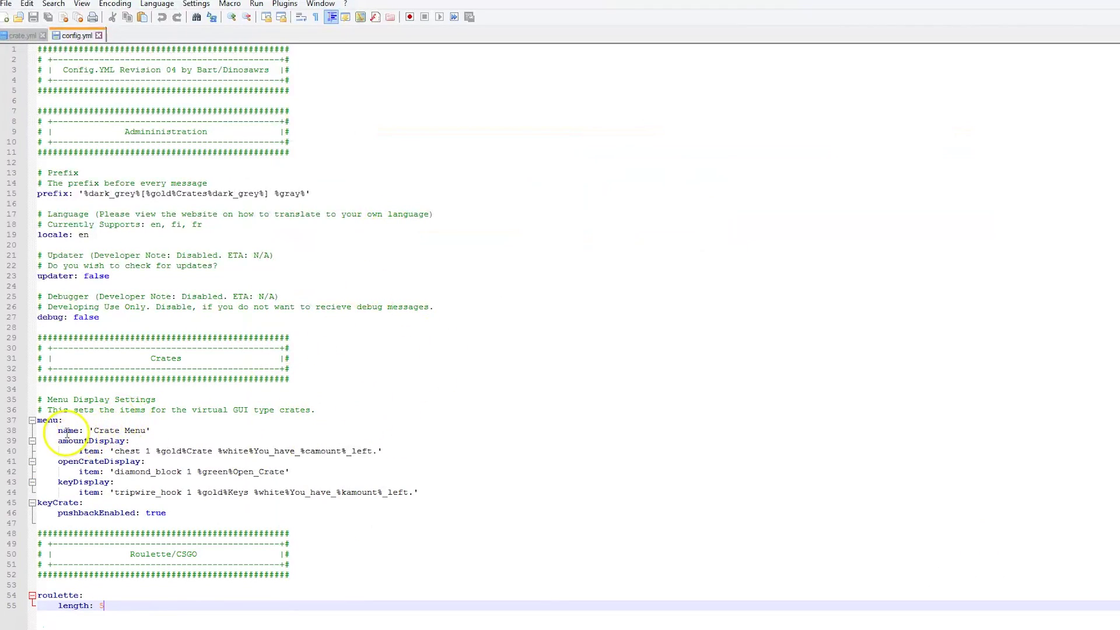
{"action": "left_click_drag", "start_coordinate": [67, 430], "coordinate": [276, 476]}
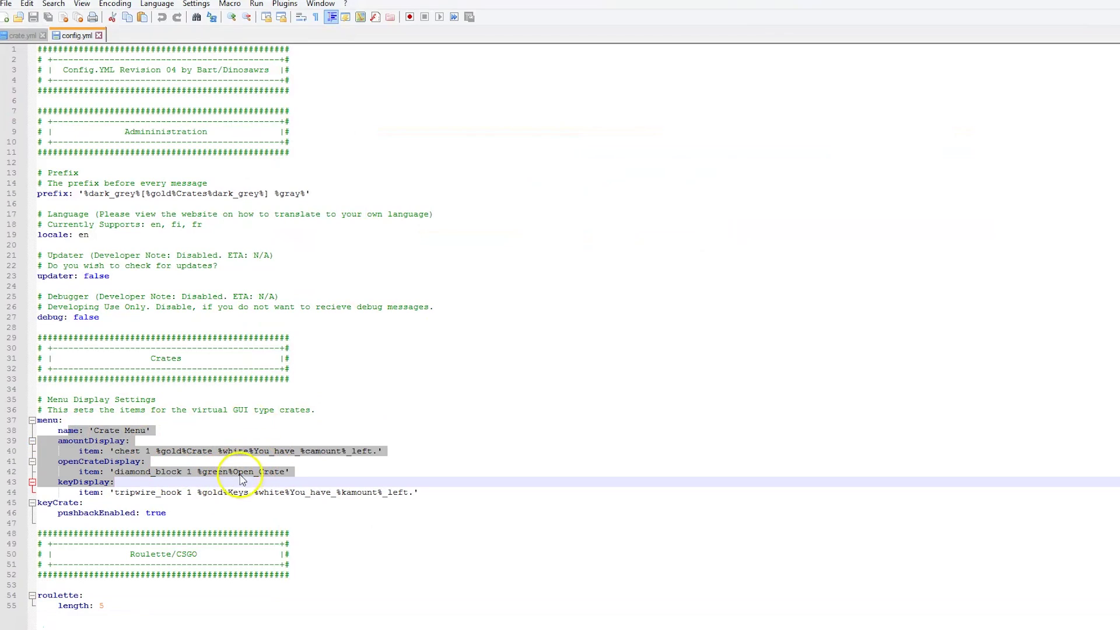
{"action": "left_click_drag", "start_coordinate": [366, 492], "coordinate": [153, 431]}
Step: Examine the Roulette/CSGO length setting and the message prefix in config.yml
{"action": "left_click_drag", "start_coordinate": [120, 604], "coordinate": [35, 594]}
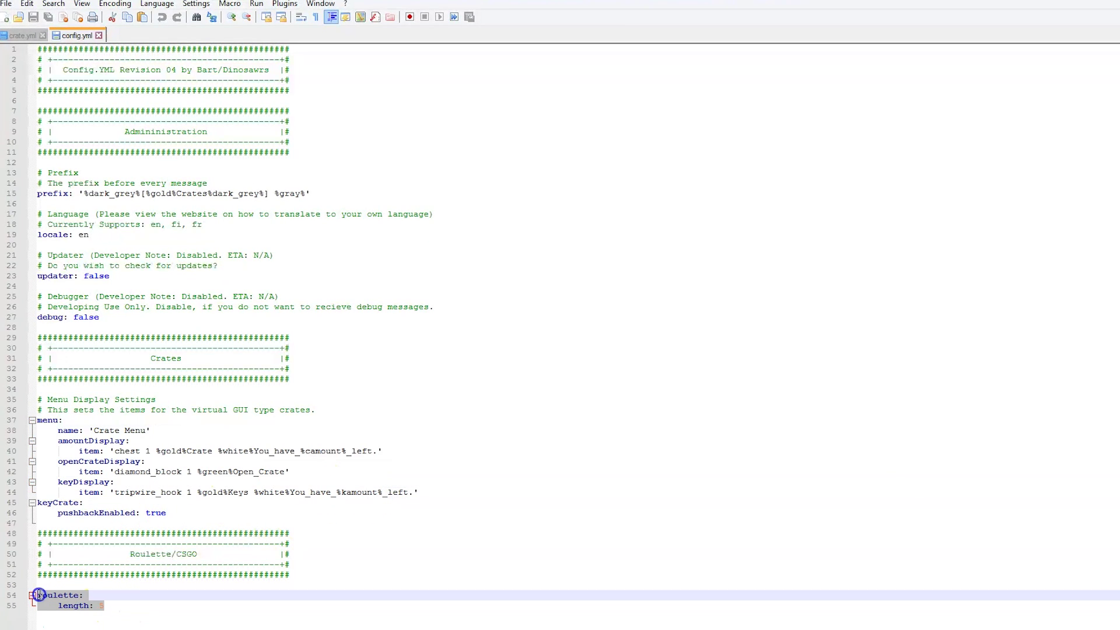
{"action": "left_click_drag", "start_coordinate": [120, 554], "coordinate": [207, 554]}
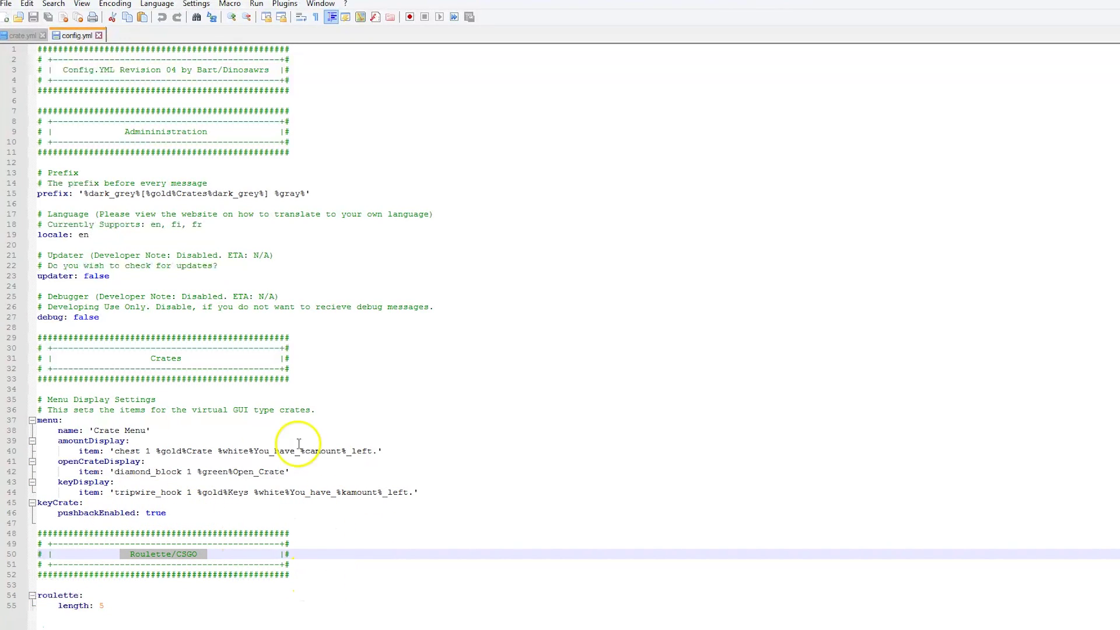
{"action": "left_click_drag", "start_coordinate": [81, 193], "coordinate": [309, 193]}
{"action": "left_click", "coordinate": [382, 308]}
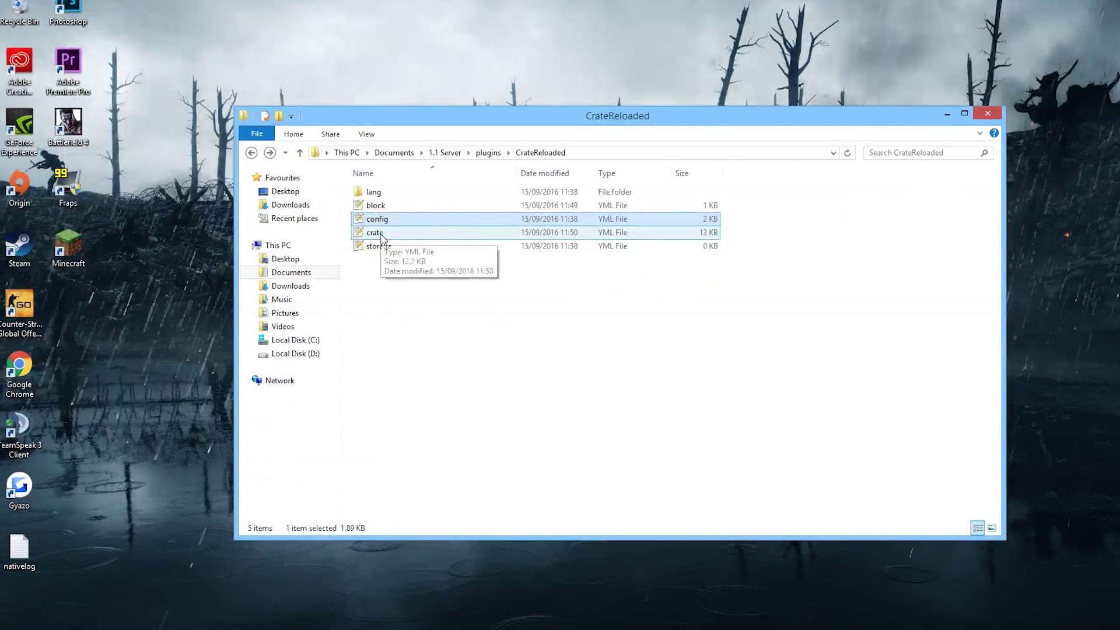
Step: Open crate.yml from the CrateReloaded folder and look through the crate definitions back to the start of the file
{"action": "double_click", "coordinate": [382, 233]}
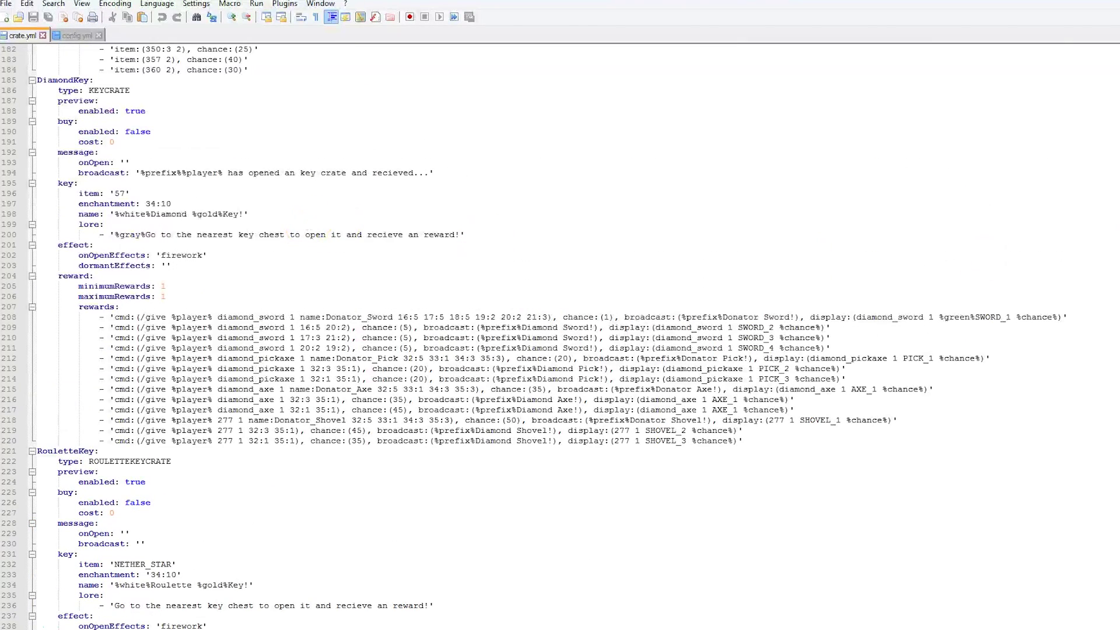
{"action": "scroll", "coordinate": [508, 502], "scroll_direction": "up", "scroll_amount": 16}
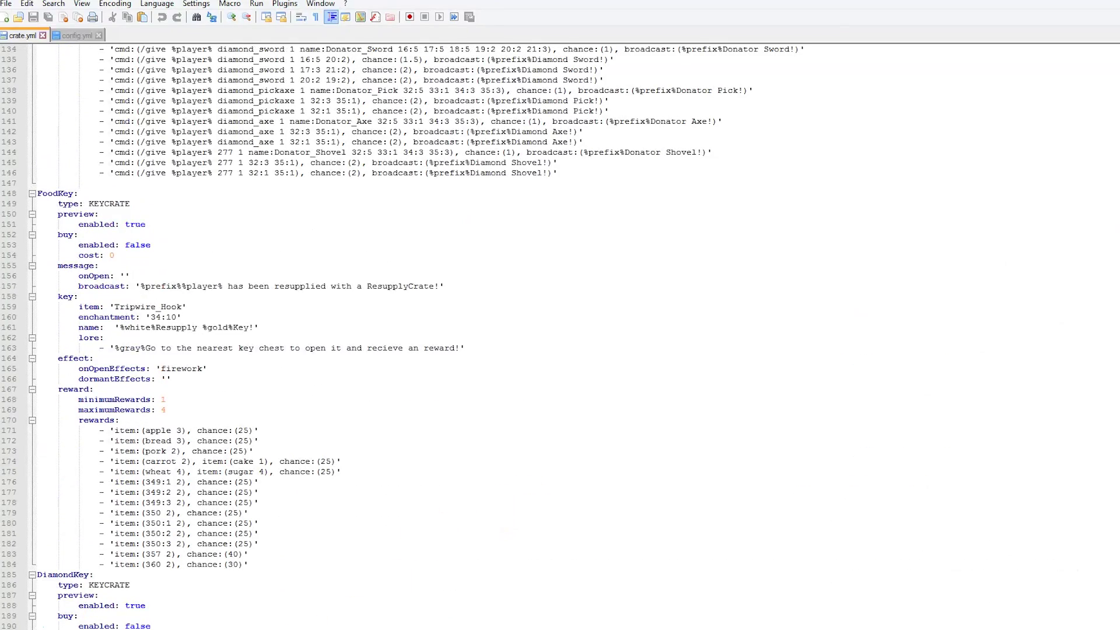
{"action": "scroll", "coordinate": [274, 624], "scroll_direction": "up", "scroll_amount": 10}
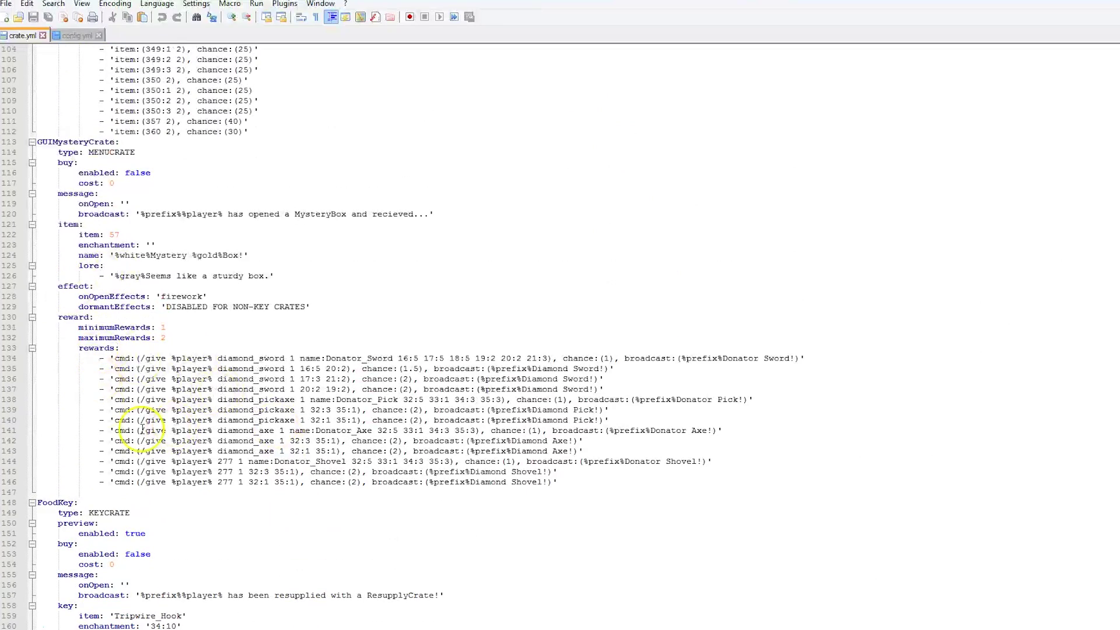
{"action": "scroll", "coordinate": [256, 560], "scroll_direction": "up", "scroll_amount": 13}
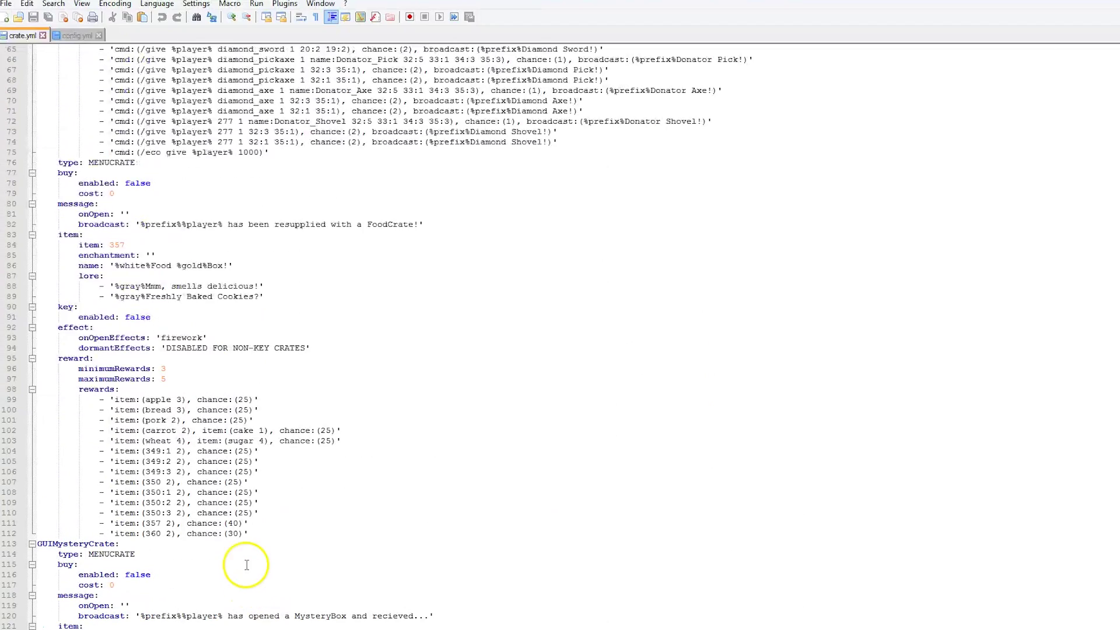
{"action": "scroll", "coordinate": [246, 564], "scroll_direction": "up", "scroll_amount": 4}
{"action": "scroll", "coordinate": [125, 515], "scroll_direction": "up", "scroll_amount": 7}
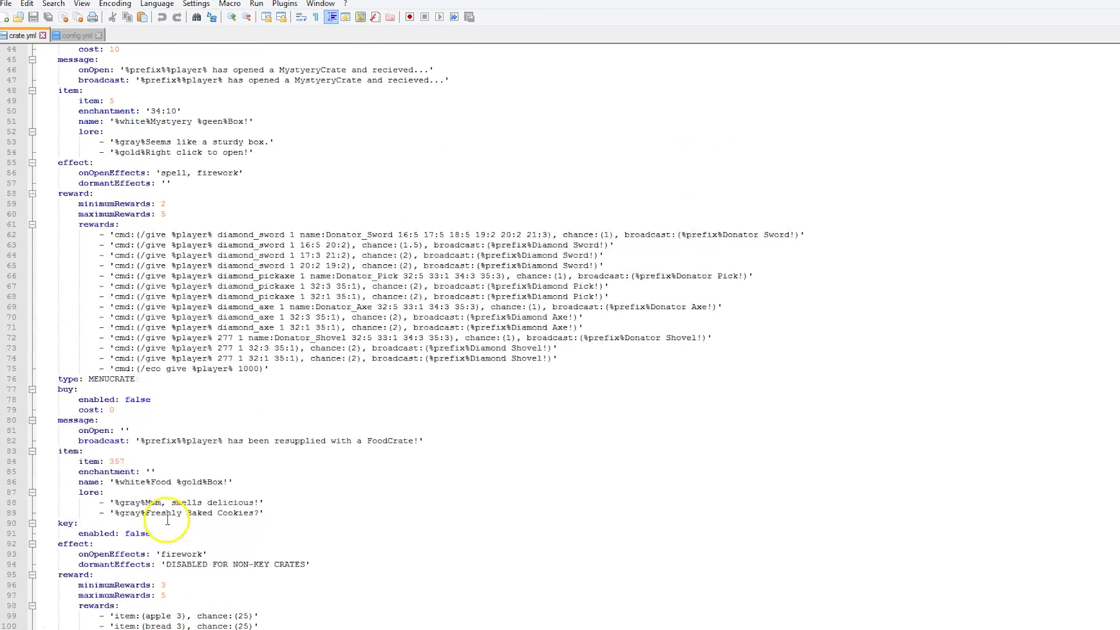
{"action": "scroll", "coordinate": [206, 544], "scroll_direction": "up", "scroll_amount": 10}
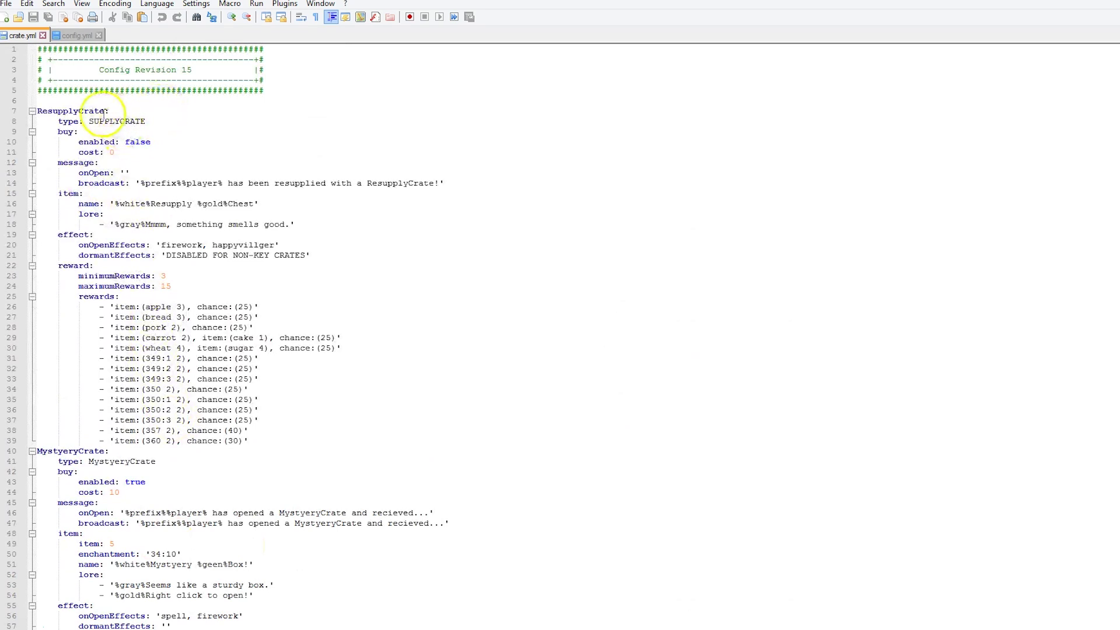
Step: Examine the name and type of ResupplyCrate and compare them with the MystyeryCrate section
{"action": "left_click_drag", "start_coordinate": [39, 111], "coordinate": [131, 121]}
{"action": "scroll", "coordinate": [144, 198], "scroll_direction": "down", "scroll_amount": 11}
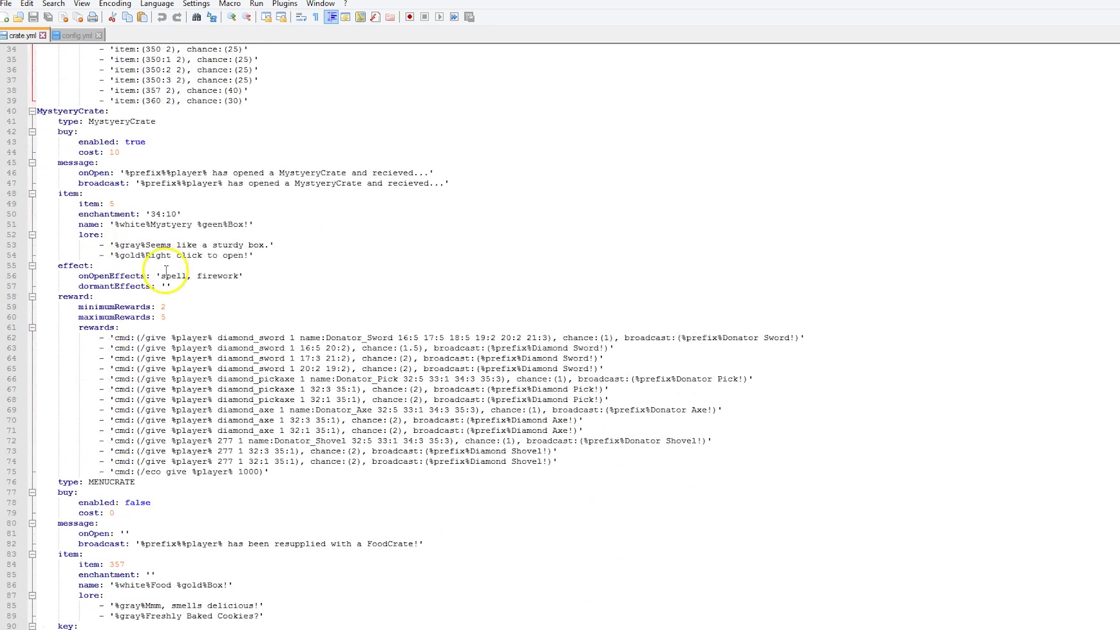
{"action": "scroll", "coordinate": [167, 269], "scroll_direction": "down", "scroll_amount": 1}
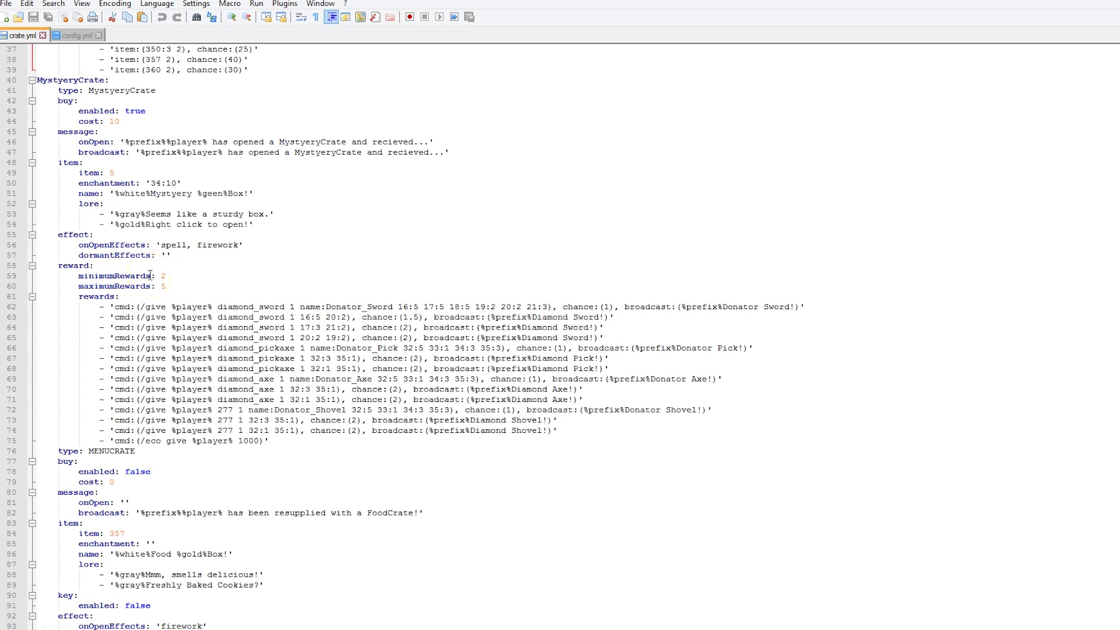
{"action": "scroll", "coordinate": [56, 302], "scroll_direction": "up", "scroll_amount": 12}
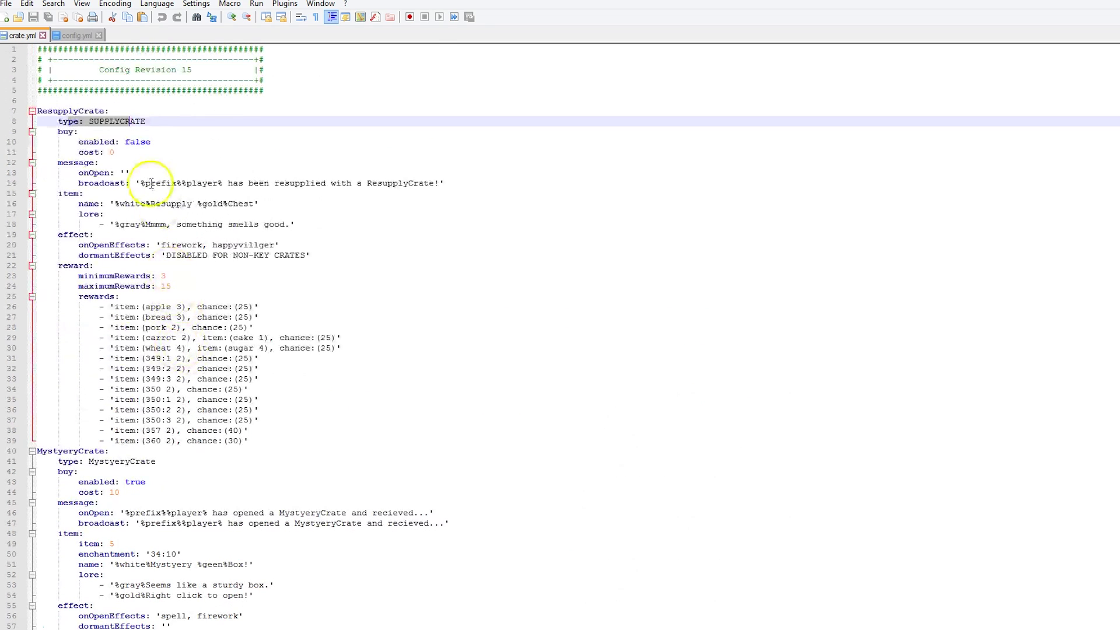
Step: Clear the broadcast message text of ResupplyCrate, leaving empty quotes, and look over its item name and lore
{"action": "left_click", "coordinate": [145, 154]}
{"action": "left_click_drag", "start_coordinate": [82, 141], "coordinate": [316, 189]}
{"action": "left_click_drag", "start_coordinate": [140, 183], "coordinate": [436, 183]}
{"action": "key", "text": "Delete"}
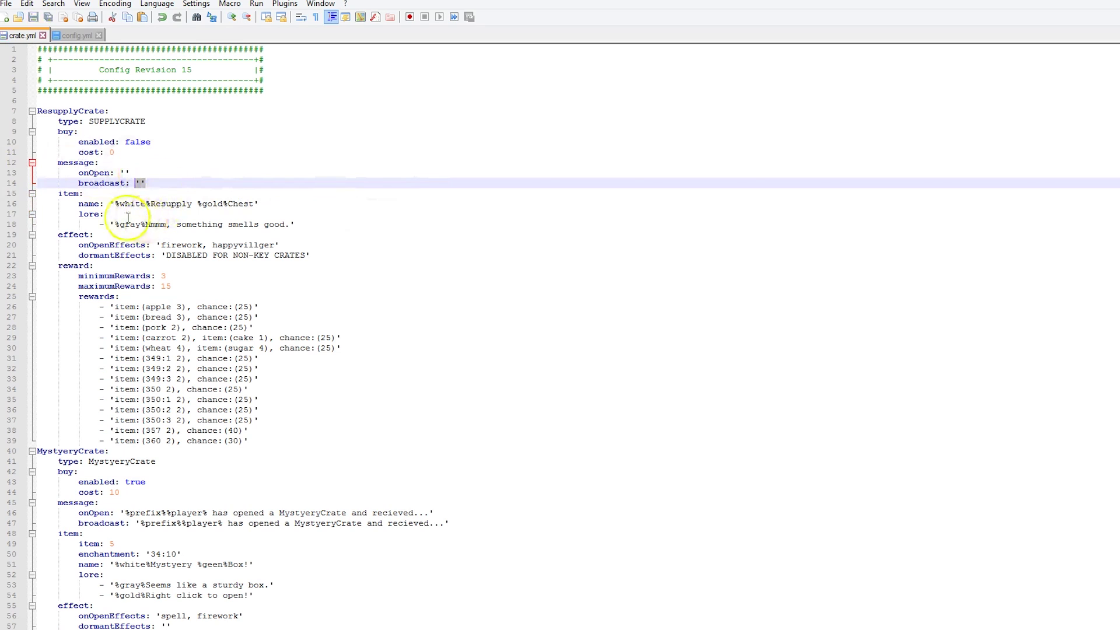
{"action": "left_click_drag", "start_coordinate": [115, 203], "coordinate": [241, 206]}
{"action": "left_click_drag", "start_coordinate": [115, 225], "coordinate": [225, 225]}
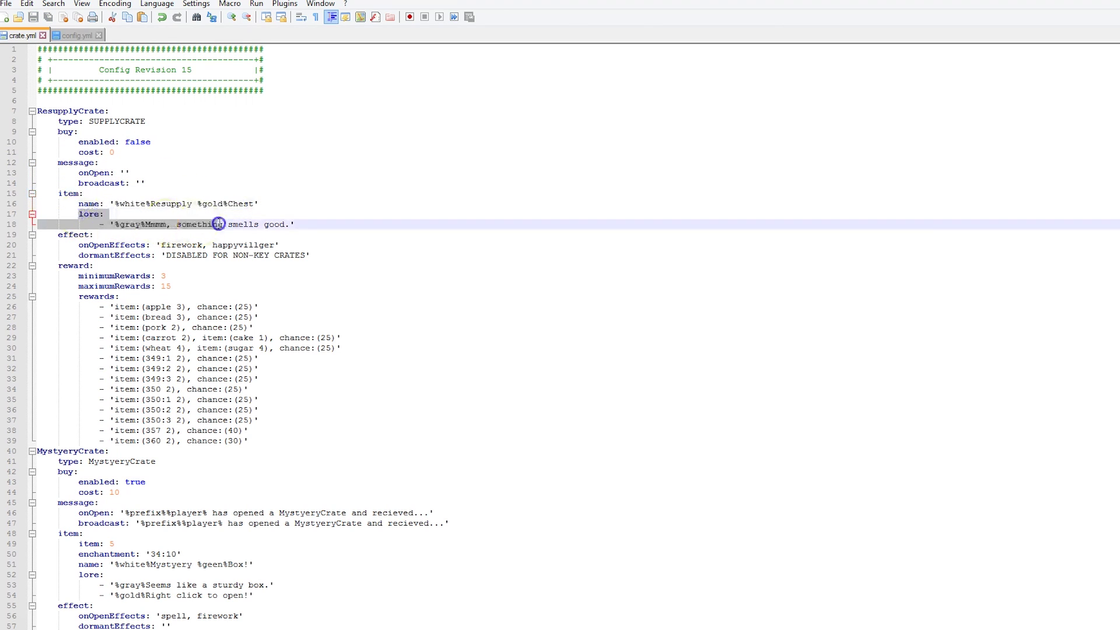
Step: Set the onOpenEffects of ResupplyCrate to 'firework, explode'
{"action": "left_click_drag", "start_coordinate": [99, 245], "coordinate": [277, 246]}
{"action": "left_click", "coordinate": [222, 273]}
{"action": "key", "text": "BackSpace"}
{"action": "type", "text": "exp"}
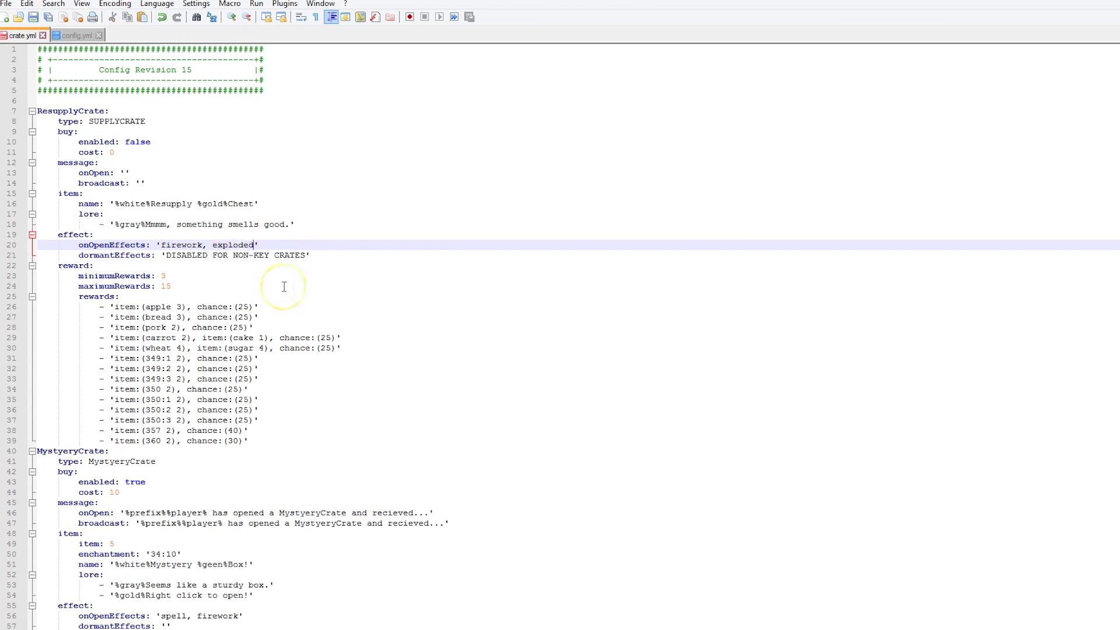
{"action": "type", "text": "loded"}
{"action": "key", "text": "BackSpace"}
Step: Examine the dormantEffects, the rewards list with its chances, and the minimum and maximum rewards of ResupplyCrate
{"action": "left_click_drag", "start_coordinate": [96, 266], "coordinate": [150, 259]}
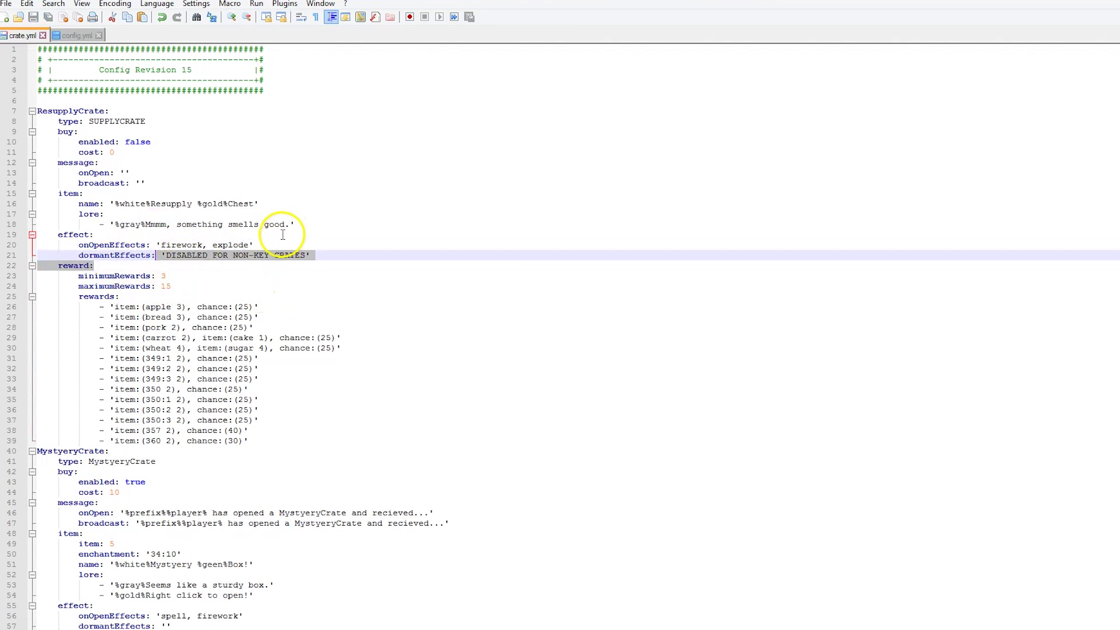
{"action": "left_click_drag", "start_coordinate": [310, 348], "coordinate": [315, 338]}
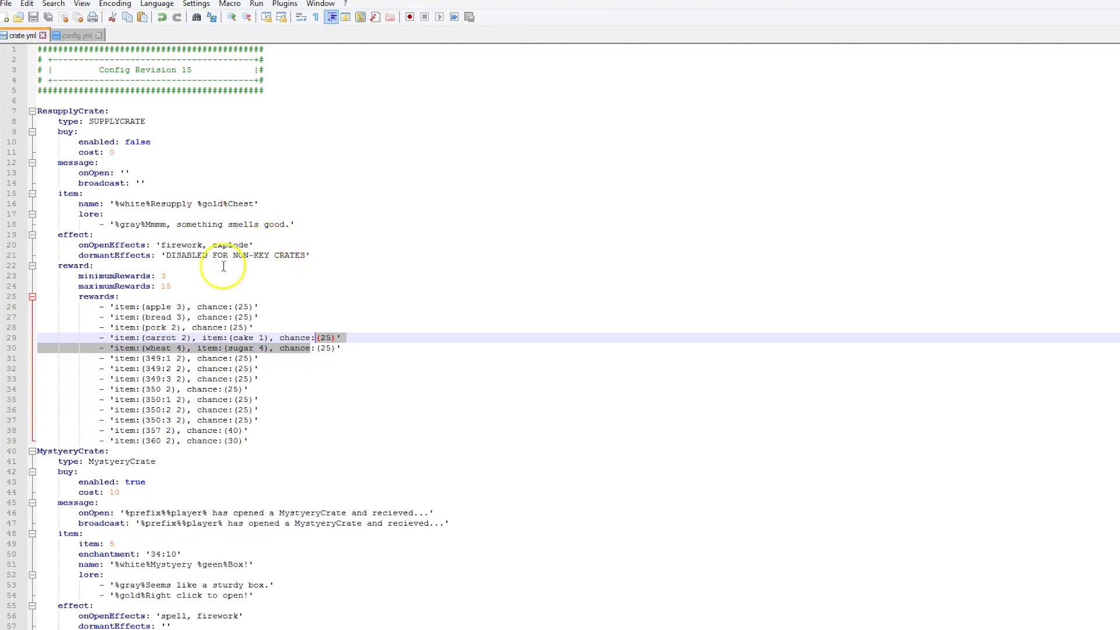
{"action": "left_click", "coordinate": [214, 245]}
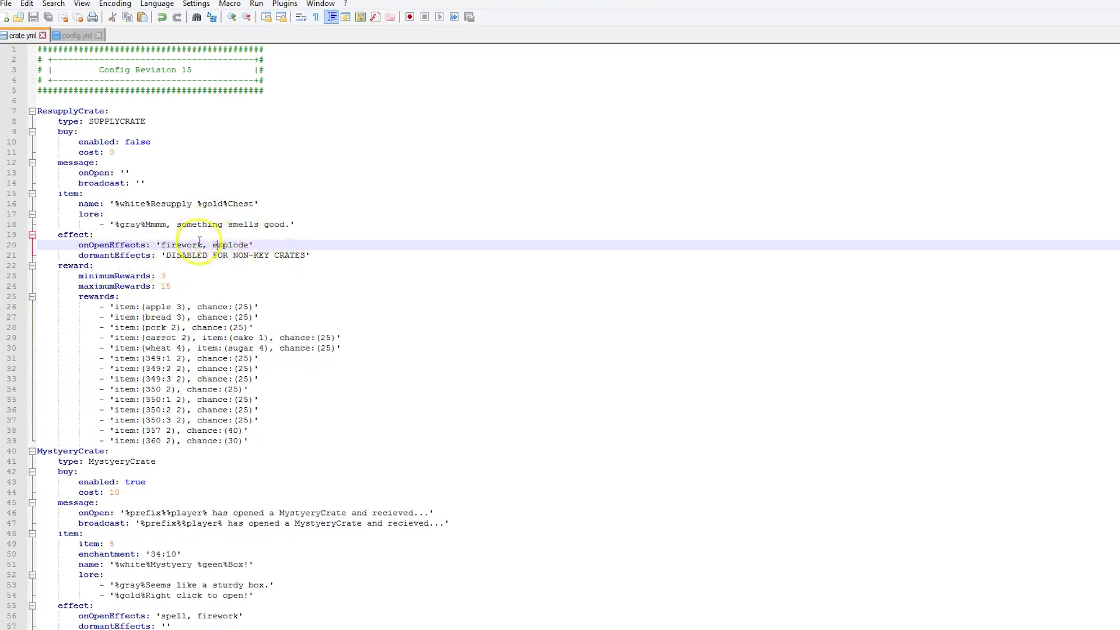
{"action": "left_click_drag", "start_coordinate": [268, 441], "coordinate": [48, 299]}
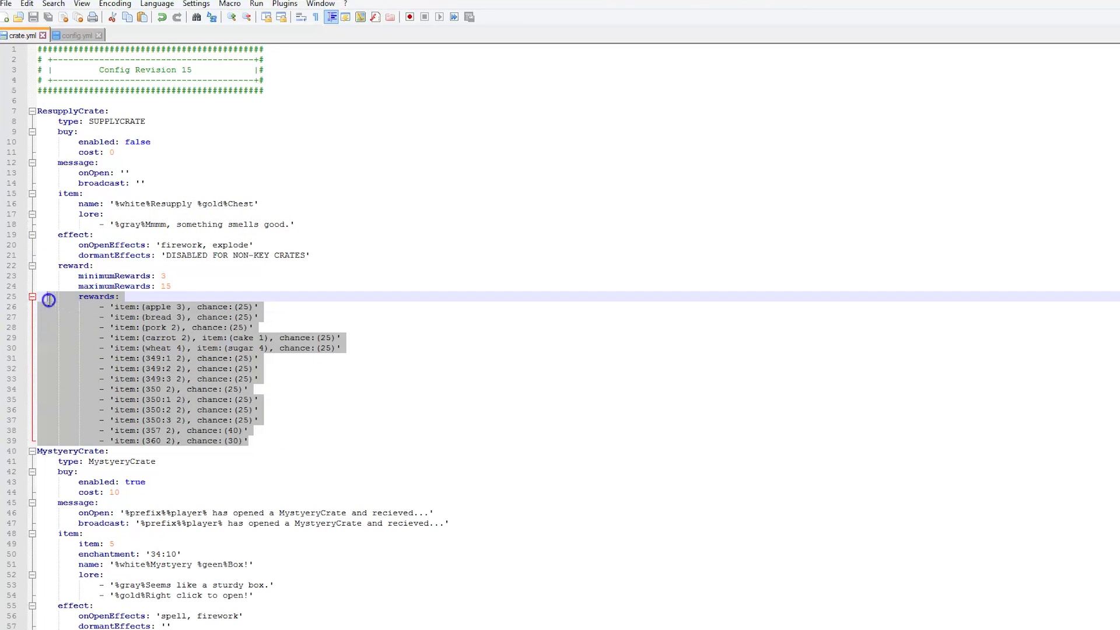
{"action": "left_click", "coordinate": [118, 285]}
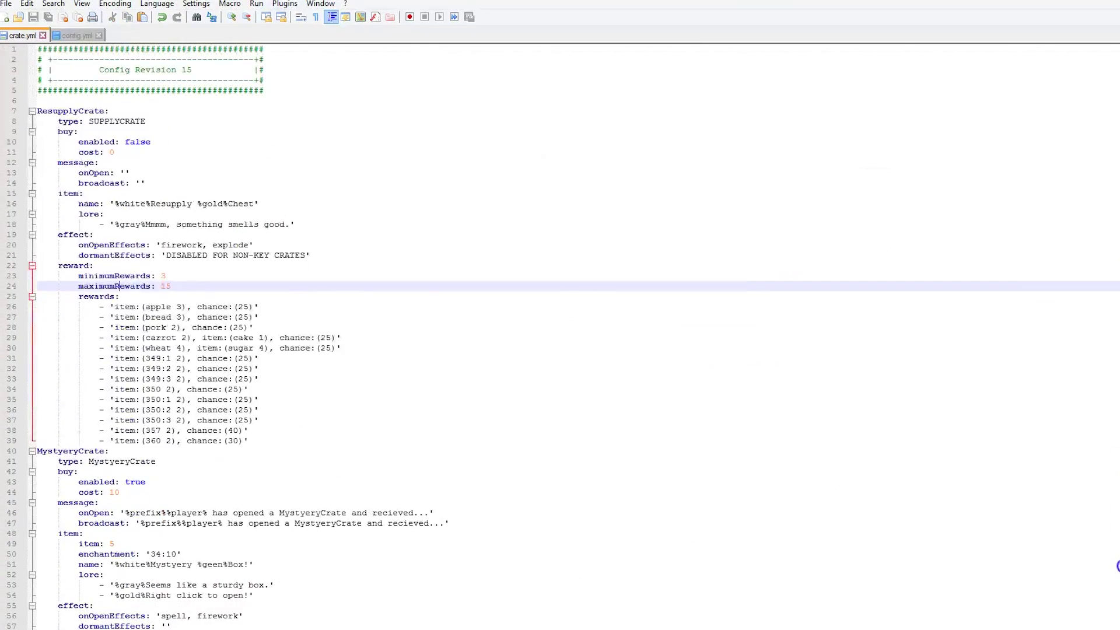
Step: Find the RouletteKey section in crate.yml and examine its name and preview setting
{"action": "scroll", "coordinate": [807, 533], "scroll_direction": "down", "scroll_amount": 13}
{"action": "scroll", "coordinate": [494, 537], "scroll_direction": "down", "scroll_amount": 20}
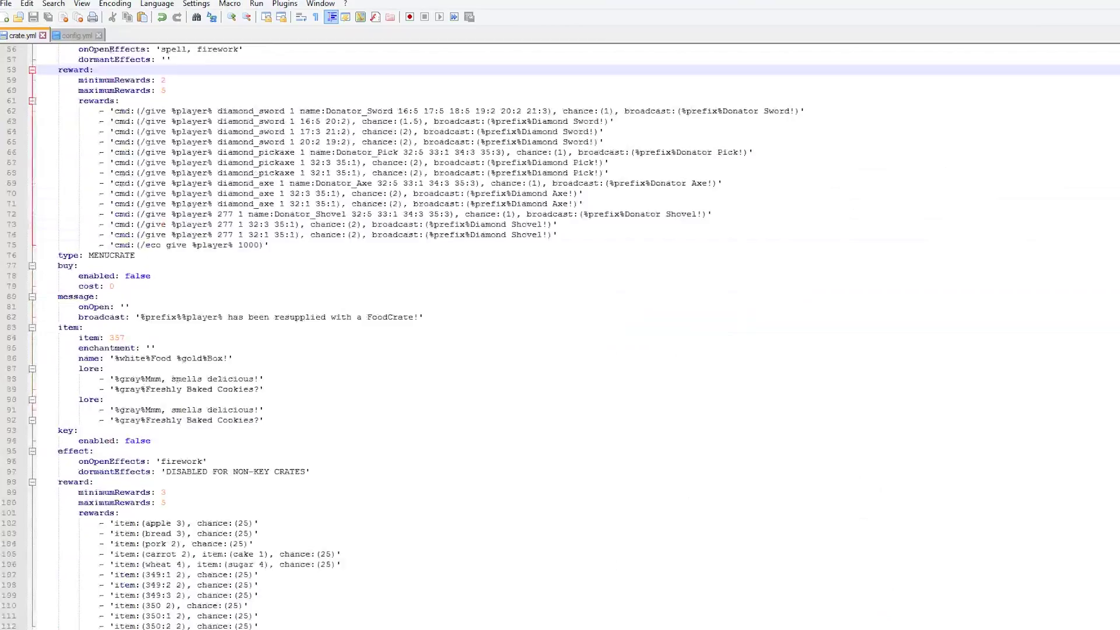
{"action": "left_click", "coordinate": [495, 537]}
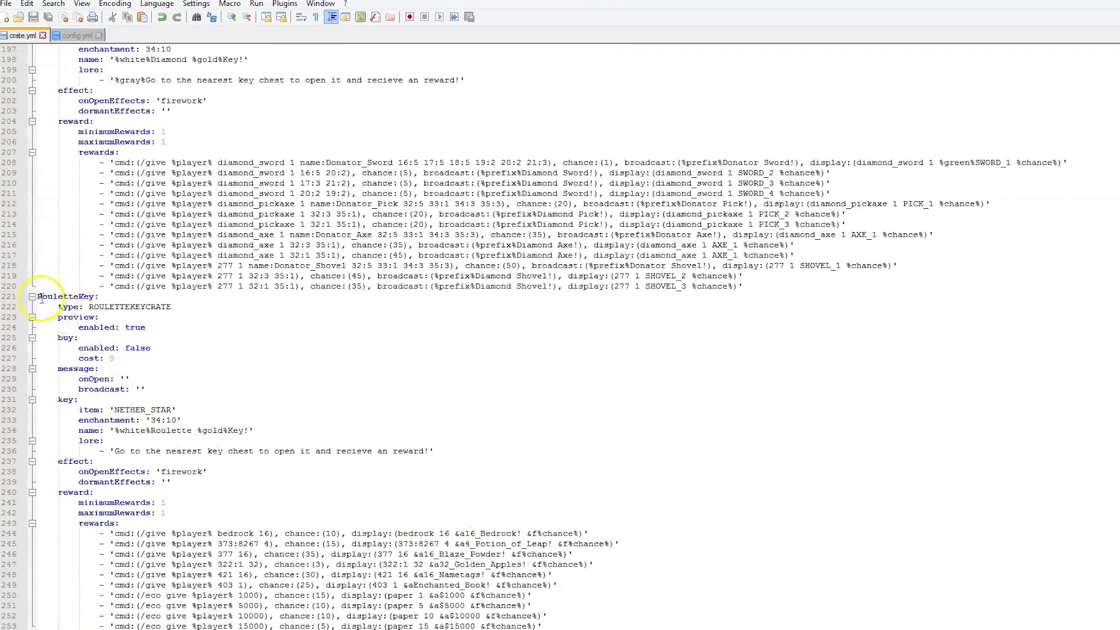
{"action": "double_click", "coordinate": [83, 297]}
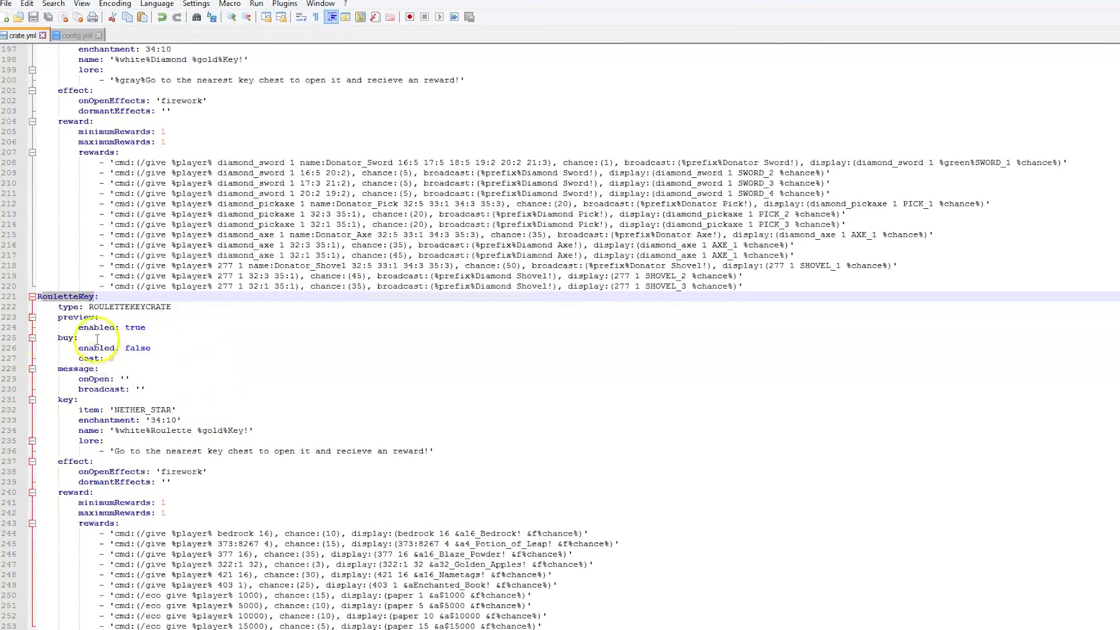
{"action": "left_click_drag", "start_coordinate": [152, 328], "coordinate": [8, 319]}
{"action": "left_click", "coordinate": [129, 330]}
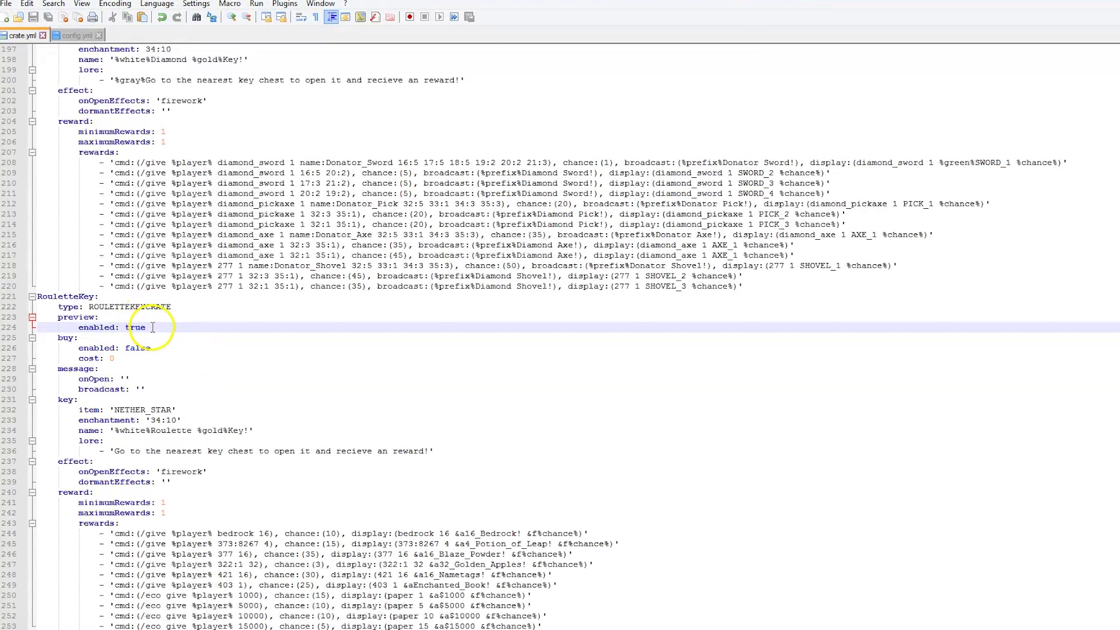
Step: Set RouletteKey's onOpen message to 'test' and its dormantEffects to 'explode', and save crate.yml
{"action": "left_click", "coordinate": [128, 378]}
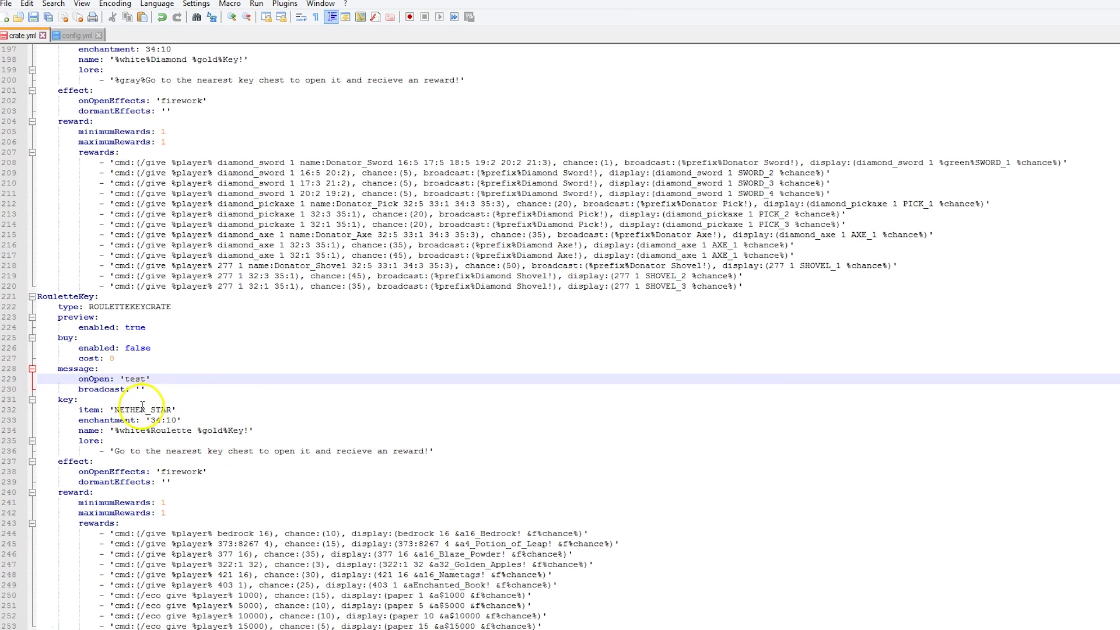
{"action": "left_click", "coordinate": [163, 483]}
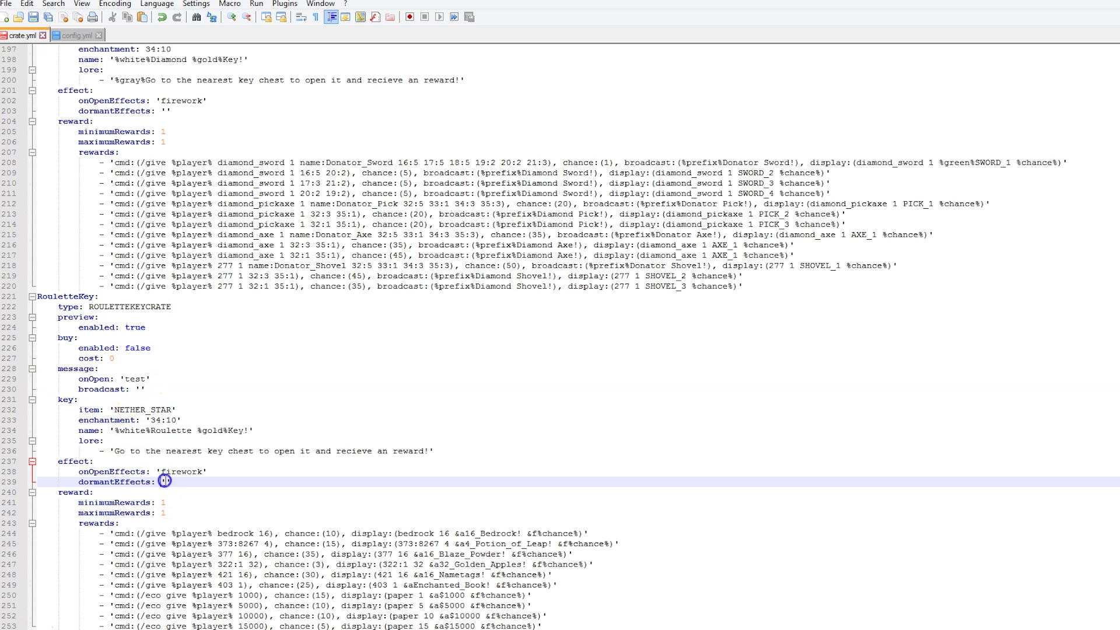
{"action": "type", "text": "explode"}
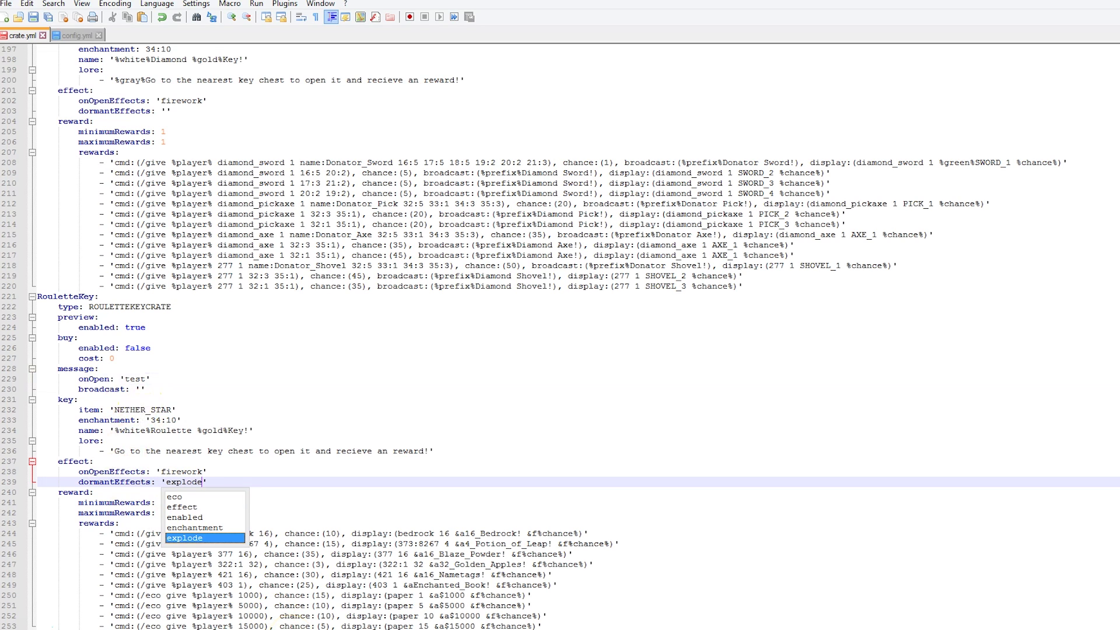
{"action": "left_click", "coordinate": [79, 529]}
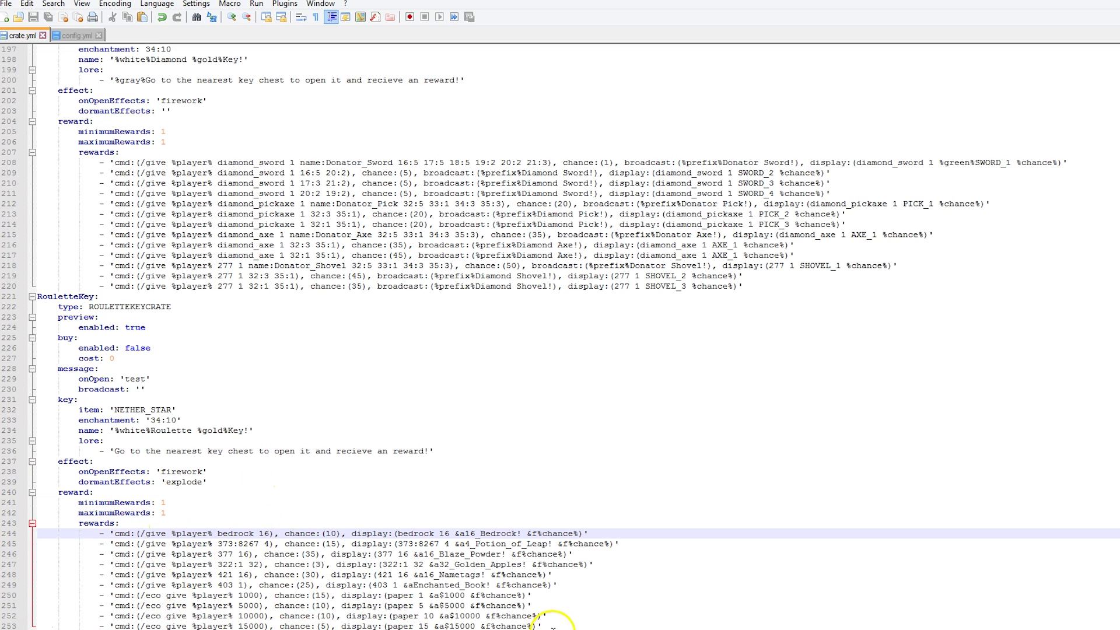
Step: Examine the last RouletteKey reward line, which runs the eco give command for 15000
{"action": "left_click_drag", "start_coordinate": [542, 626], "coordinate": [5, 626]}
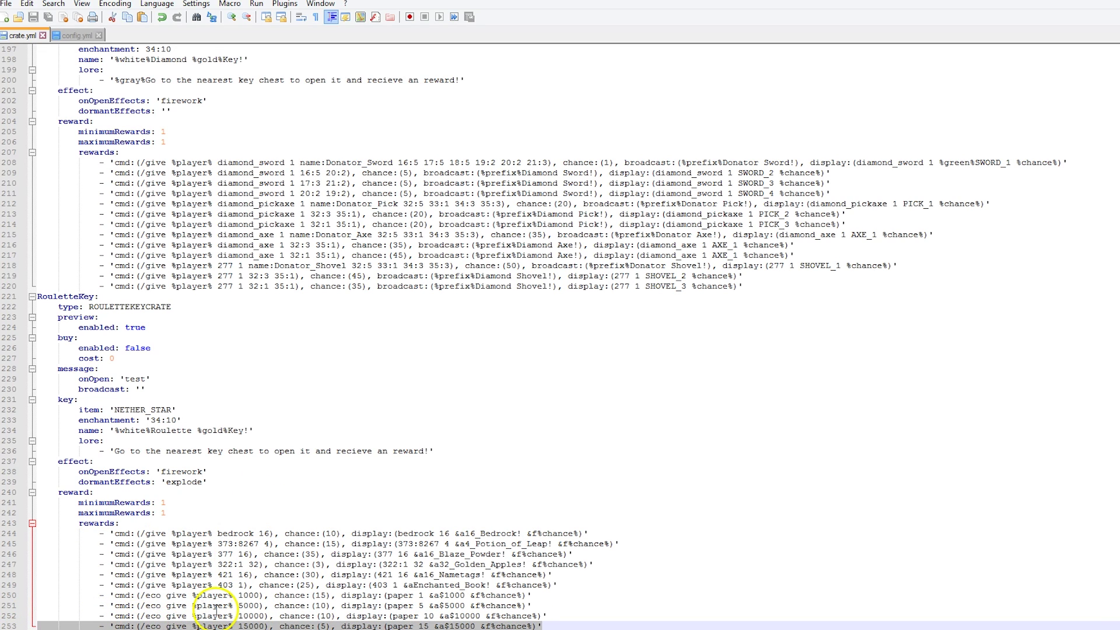
{"action": "left_click", "coordinate": [192, 626]}
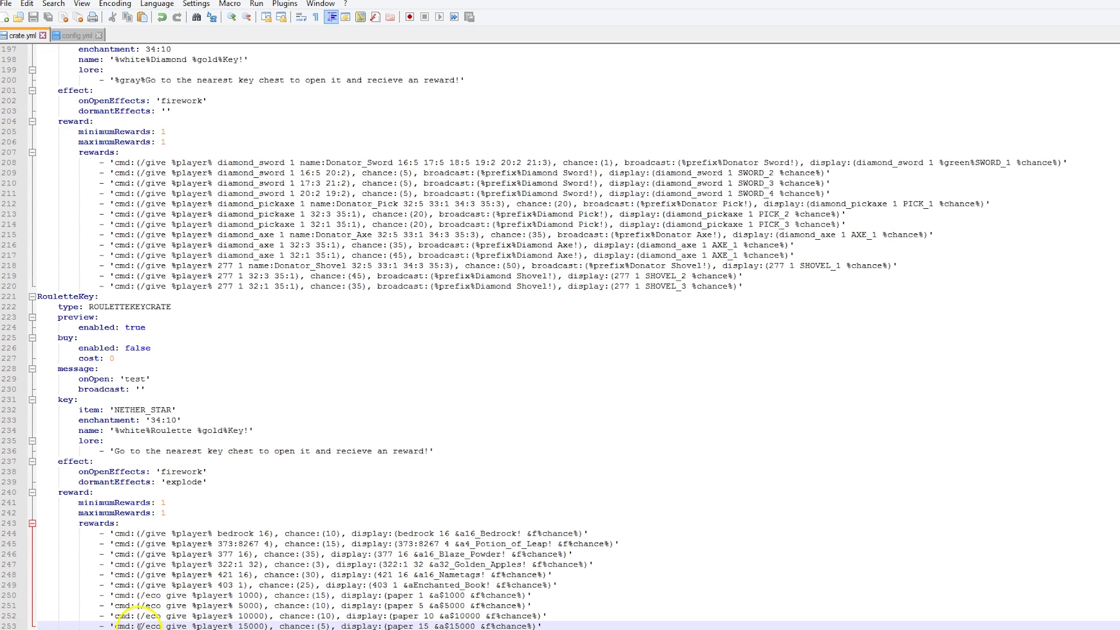
{"action": "left_click_drag", "start_coordinate": [150, 626], "coordinate": [286, 626]}
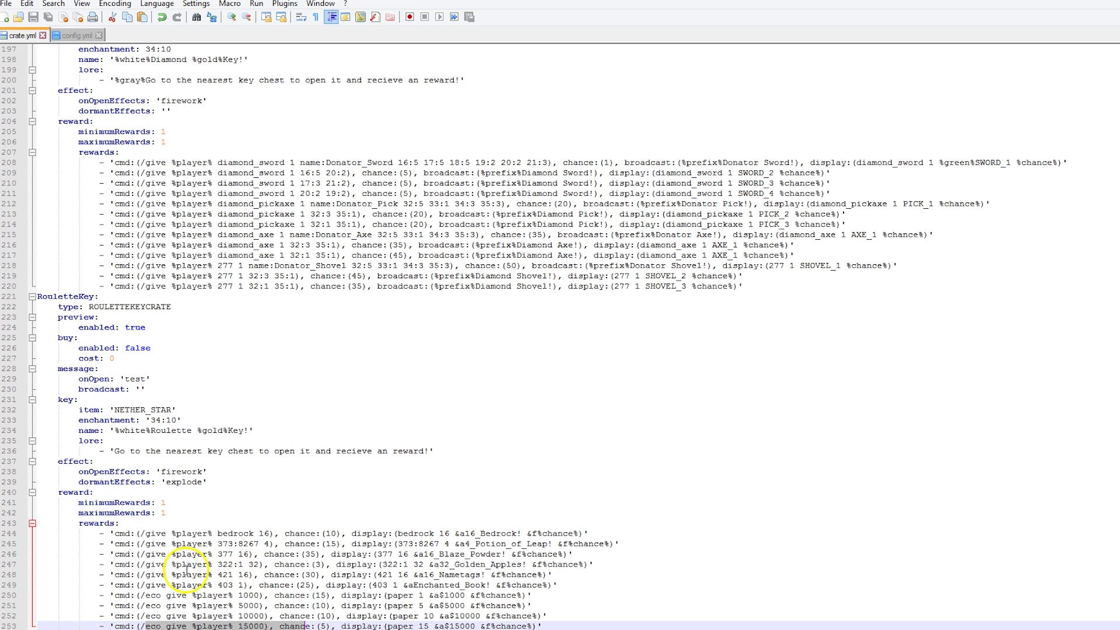
{"action": "left_click", "coordinate": [242, 392]}
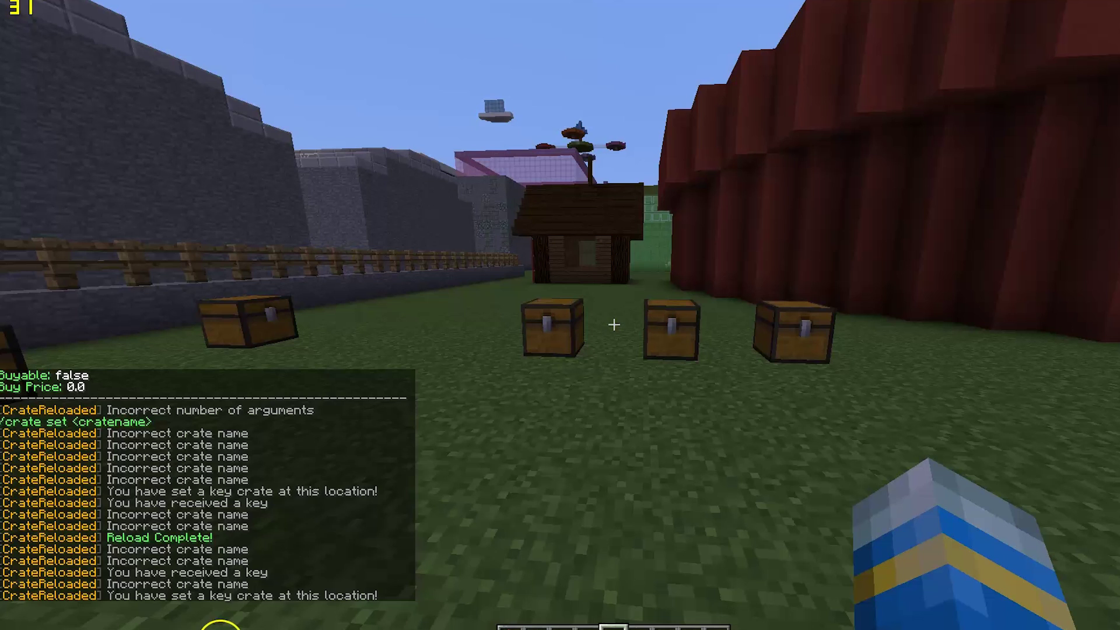
Step: Switch back to Minecraft and reload the CrateReloaded plugin with its chat command
{"action": "key", "text": "Escape"}
{"action": "key", "text": "t"}
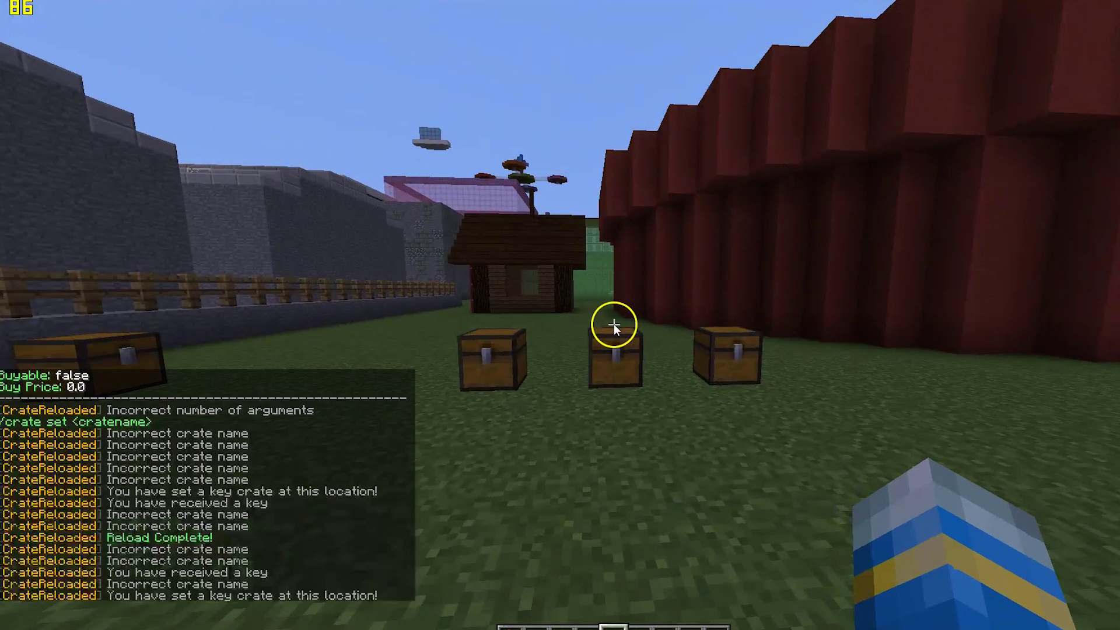
{"action": "key", "text": "Return"}
Step: Walk up to the single chest at the end of the row and set it as a key crate with the crate set command
{"action": "key", "text": "w"}
{"action": "key", "text": "d"}
{"action": "key", "text": "s"}
{"action": "left_click", "coordinate": [613, 325]}
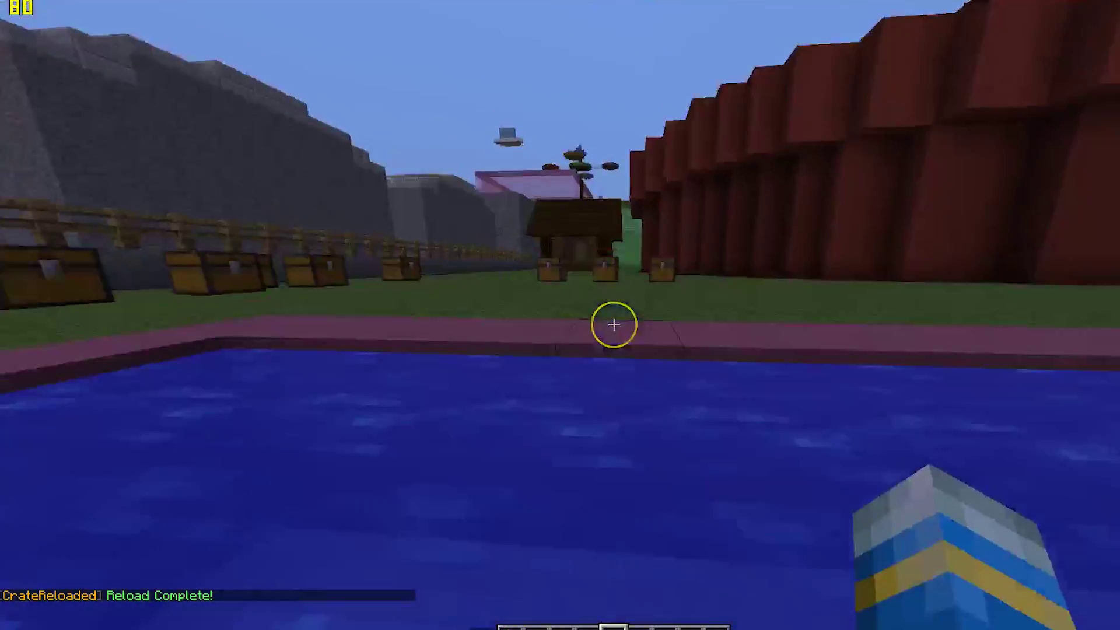
{"action": "key", "text": "w"}
{"action": "right_click", "coordinate": [613, 324]}
{"action": "key", "text": "w"}
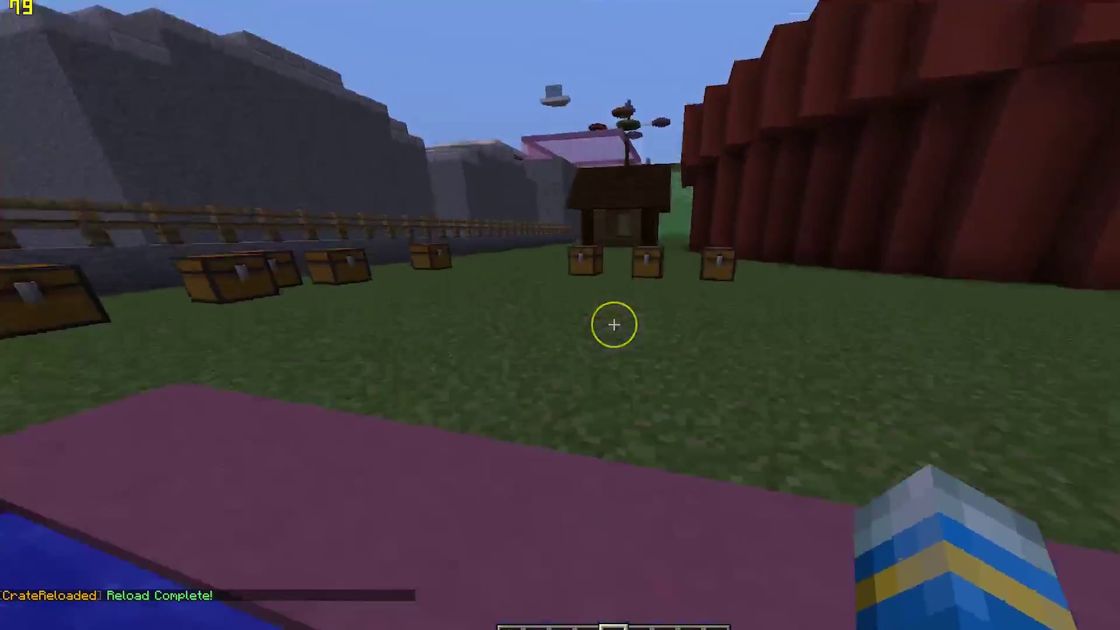
{"action": "right_click", "coordinate": [614, 324]}
{"action": "key", "text": "s"}
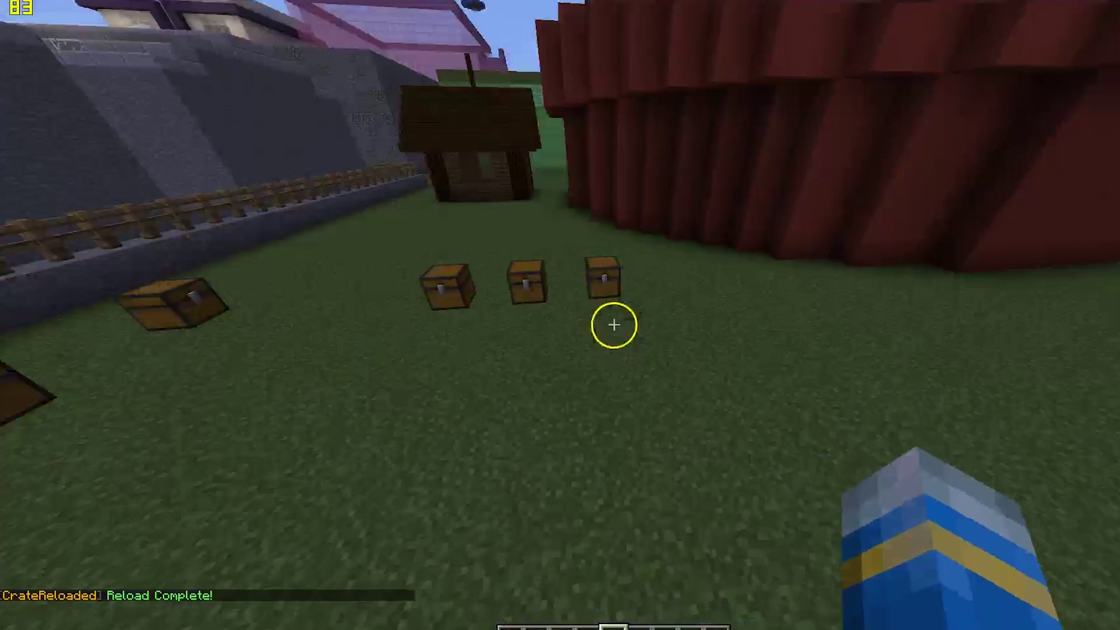
{"action": "key", "text": "w"}
{"action": "key", "text": "t"}
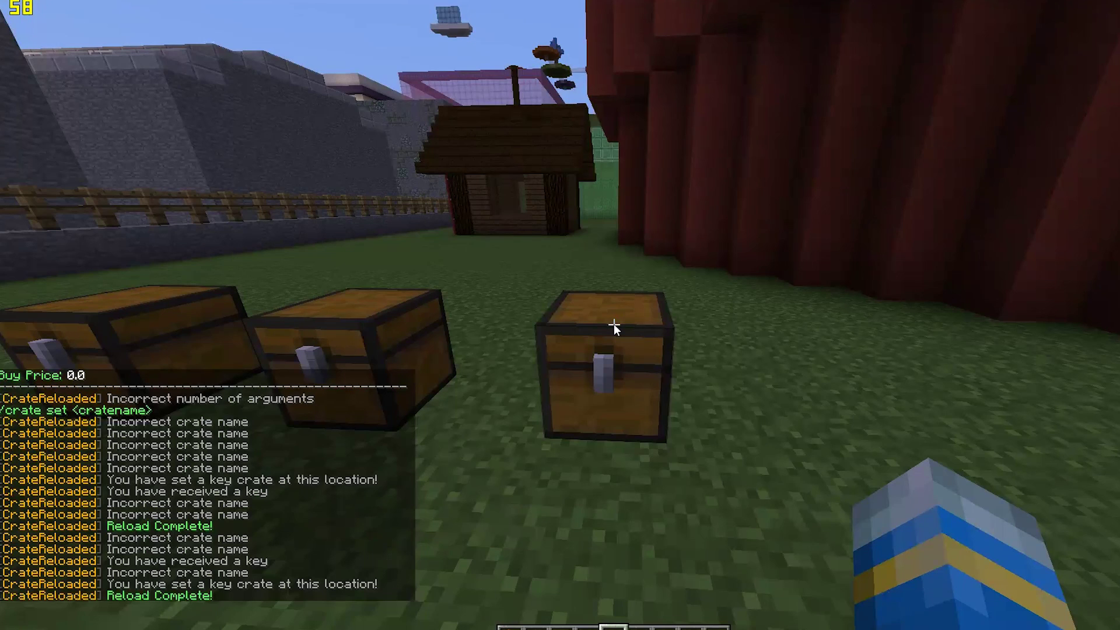
{"action": "key", "text": "Return"}
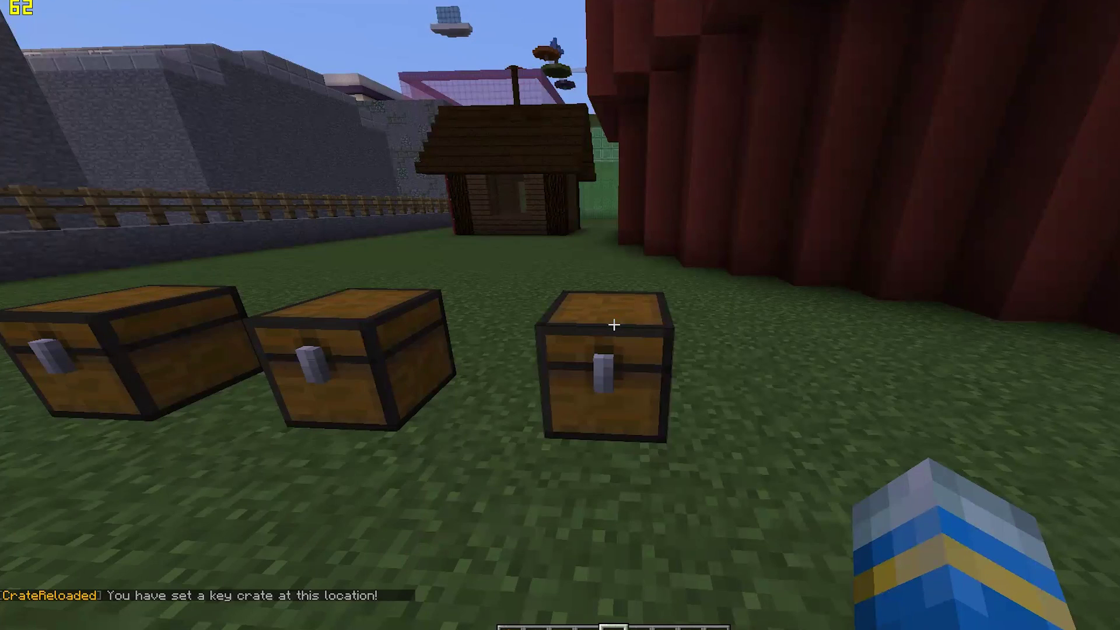
Step: Return to the row of chests and hold the Roulette Key
{"action": "key", "text": "s"}
{"action": "key", "text": "w"}
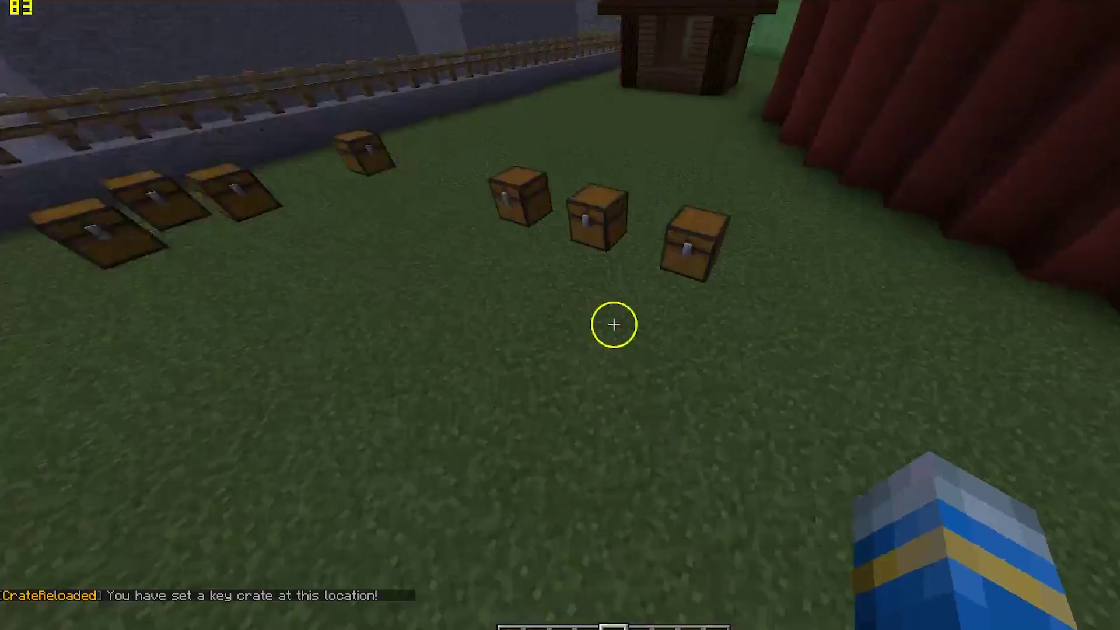
{"action": "key", "text": "w"}
{"action": "scroll", "coordinate": [614, 325], "scroll_direction": "up", "scroll_amount": 2}
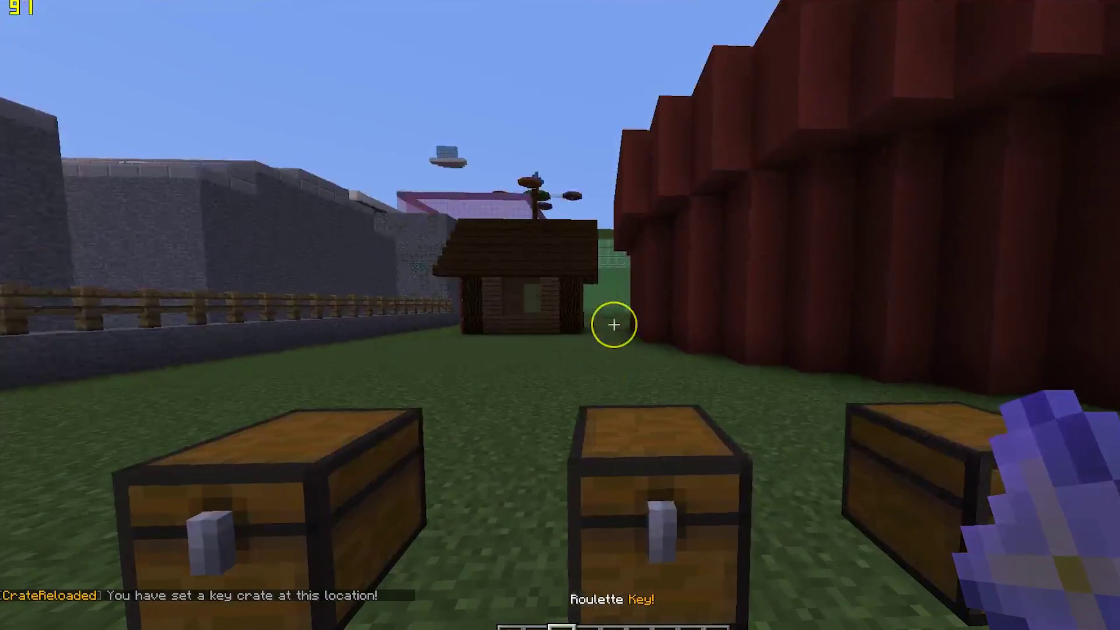
Step: Give yourself another key for the roulette crate with the crate givekey chat command
{"action": "key", "text": "t"}
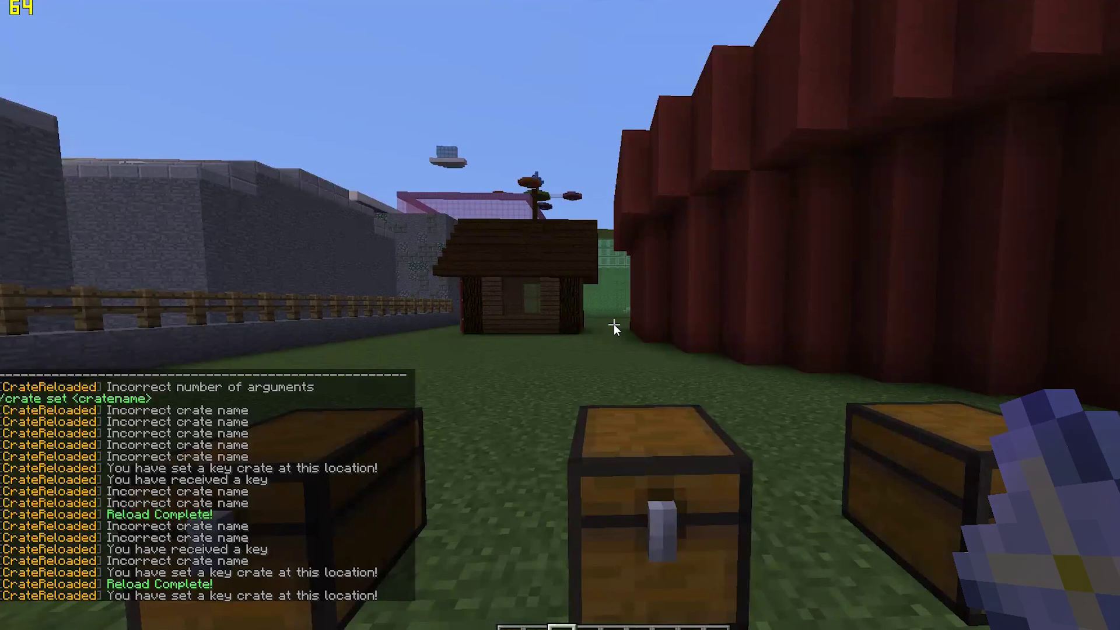
{"action": "key", "text": "Escape"}
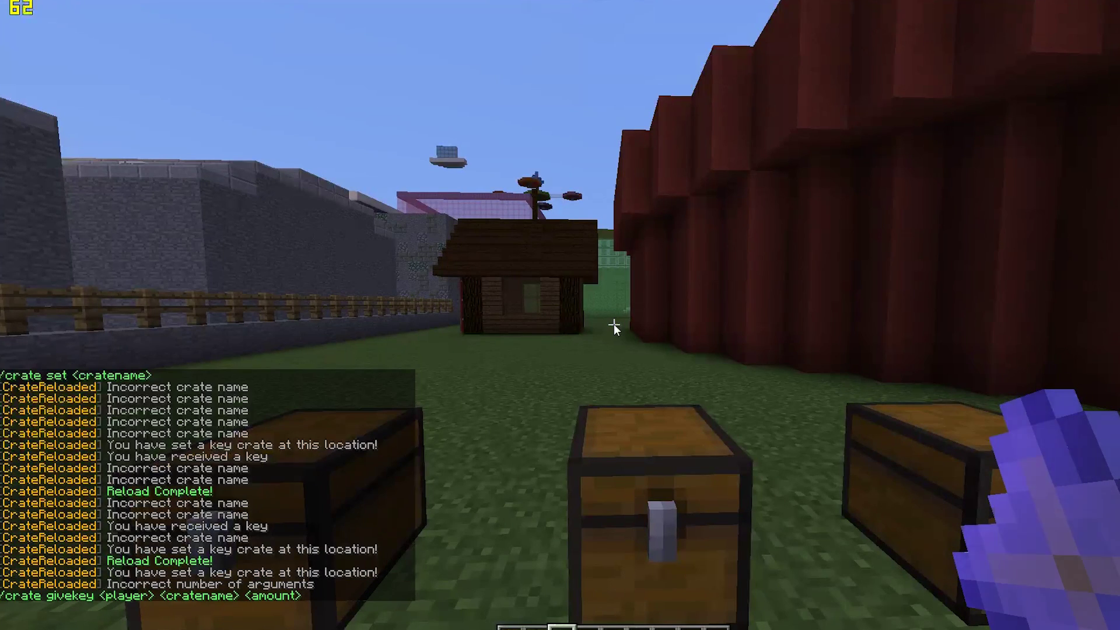
{"action": "key", "text": "Escape"}
{"action": "key", "text": "t"}
{"action": "key", "text": "Escape"}
Step: Open the RouletteKey crate with a Roulette Key and let the roulette run to its reward
{"action": "key", "text": "d"}
{"action": "scroll", "coordinate": [614, 324], "scroll_direction": "down", "scroll_amount": 1}
{"action": "key", "text": "3"}
{"action": "right_click", "coordinate": [614, 324]}
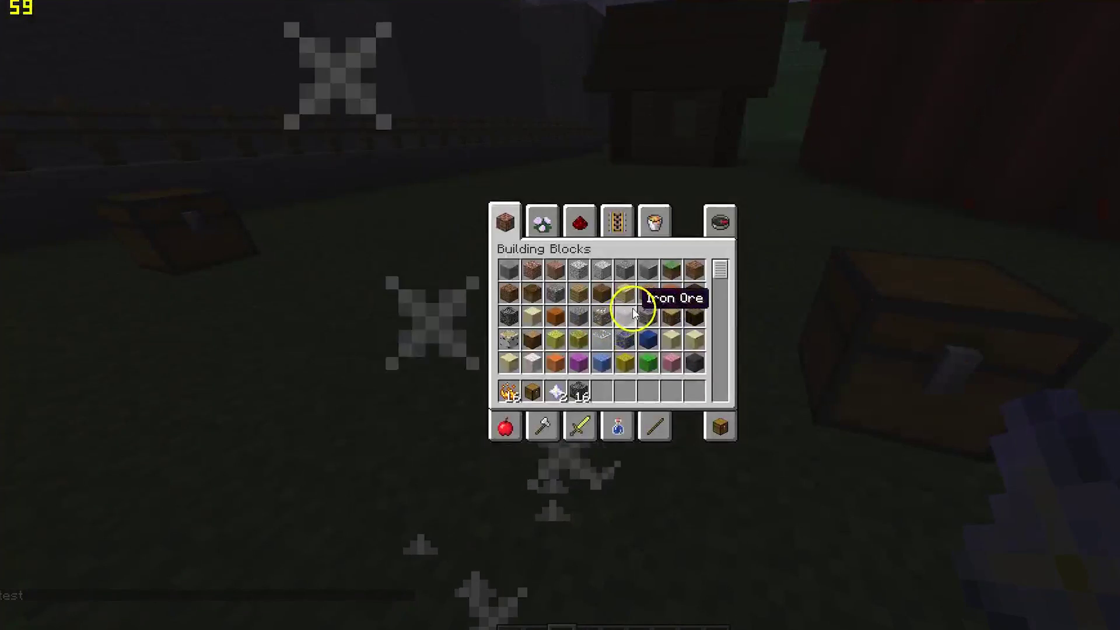
{"action": "scroll", "coordinate": [613, 324], "scroll_direction": "down", "scroll_amount": 1}
{"action": "key", "text": "d"}
{"action": "scroll", "coordinate": [614, 324], "scroll_direction": "up", "scroll_amount": 1}
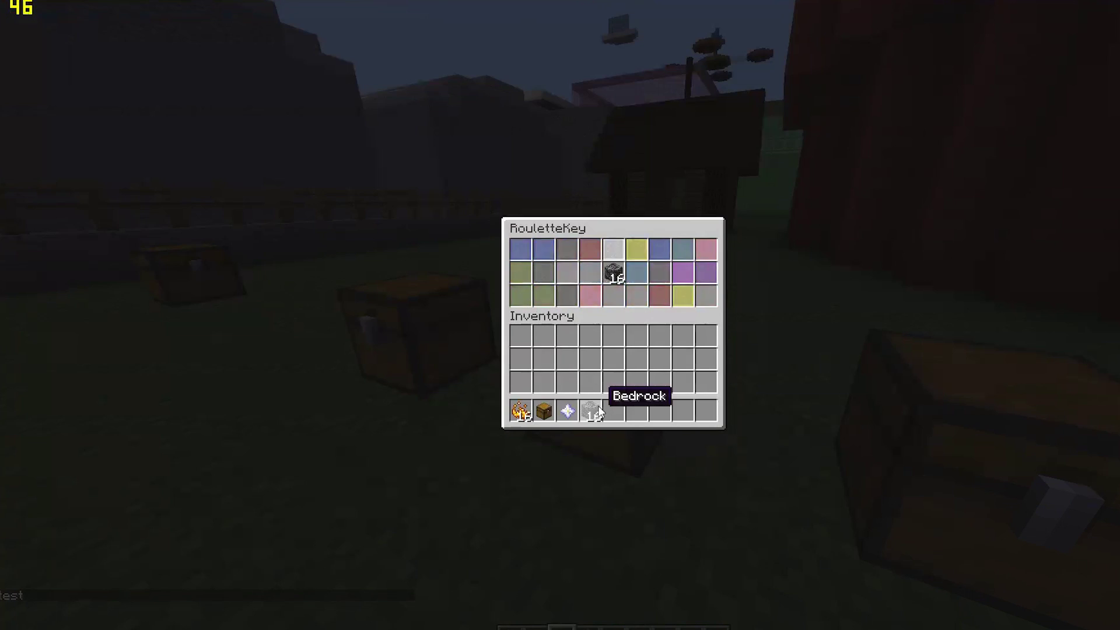
{"action": "left_click", "coordinate": [668, 344]}
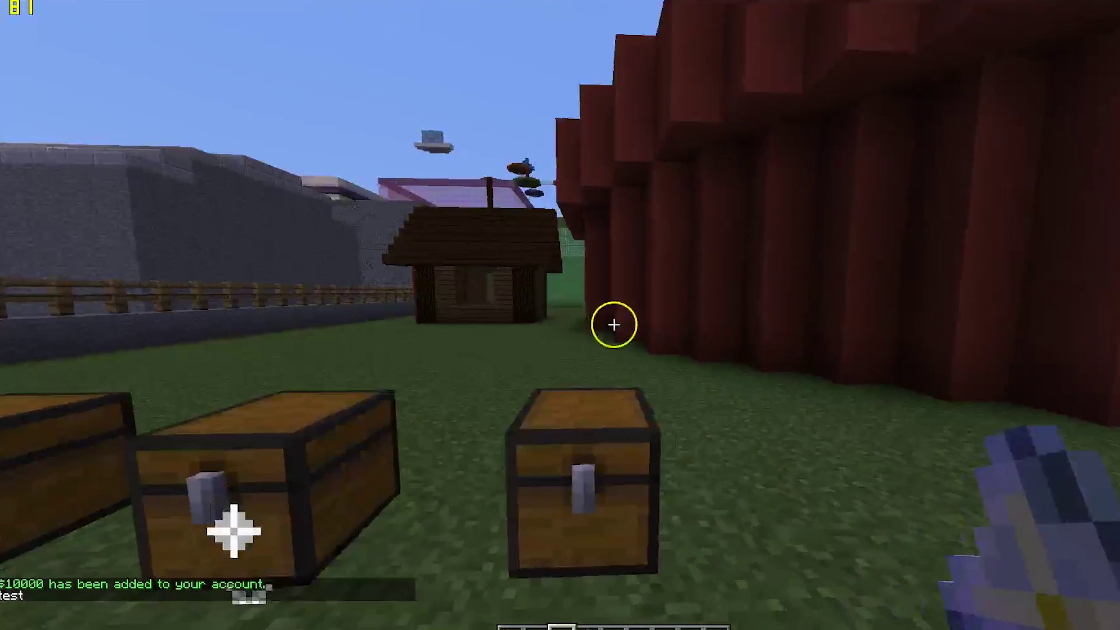
Step: Check the account balance through chat and use the remaining Roulette Key on the crate
{"action": "key", "text": "t"}
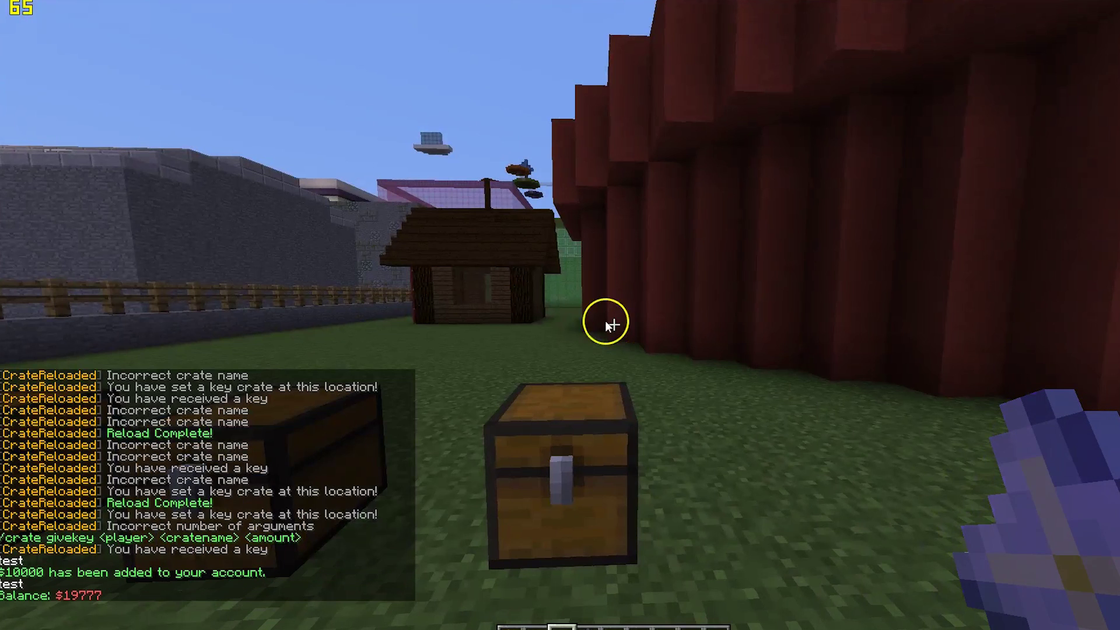
{"action": "key", "text": "Escape"}
{"action": "right_click", "coordinate": [614, 324]}
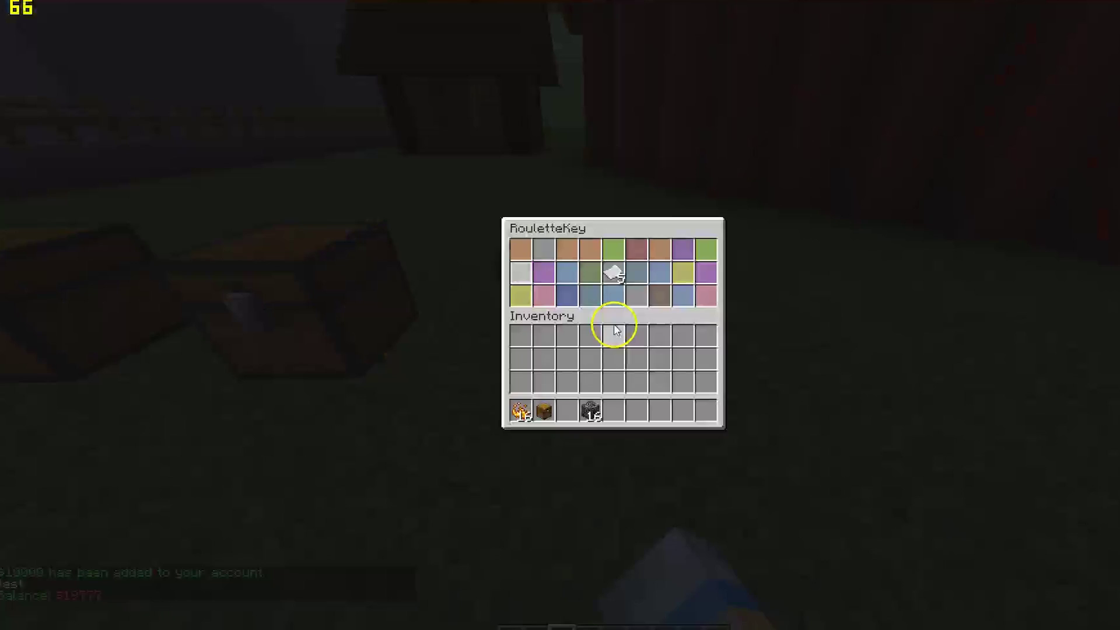
{"action": "left_click", "coordinate": [609, 266]}
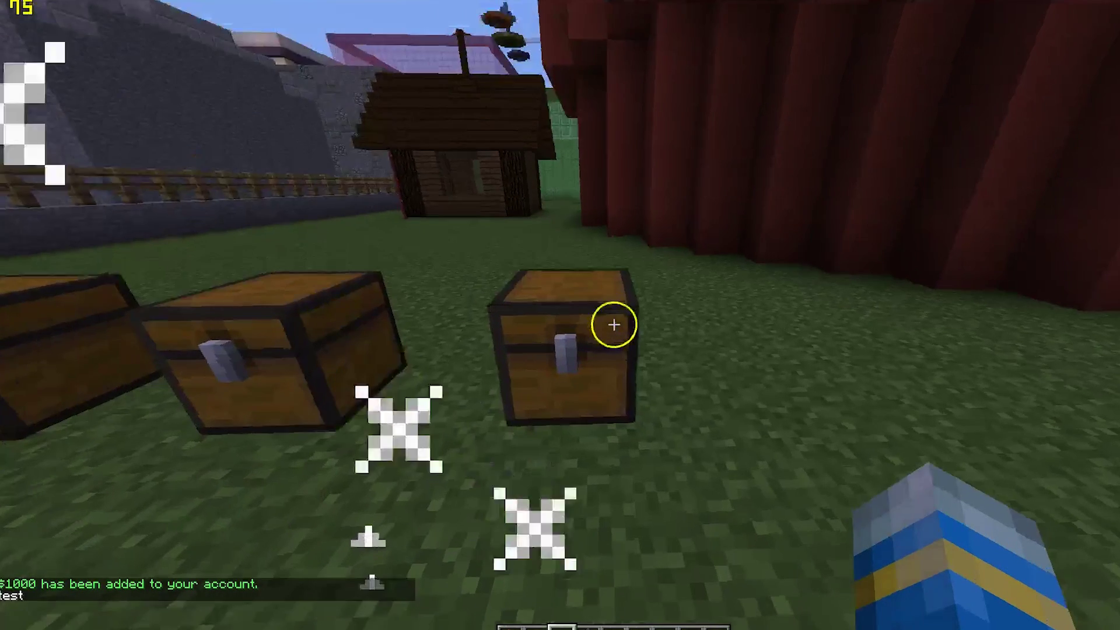
Step: Preview the RouletteKey crate's possible rewards and inspect the win chance of individual items
{"action": "left_click", "coordinate": [613, 325]}
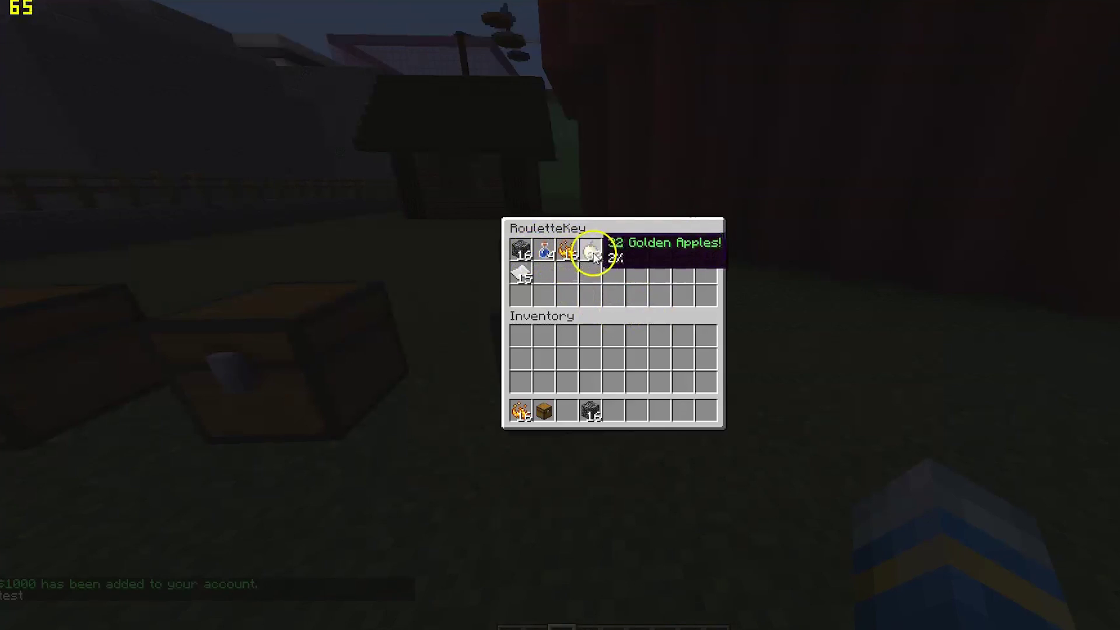
{"action": "key", "text": "Escape"}
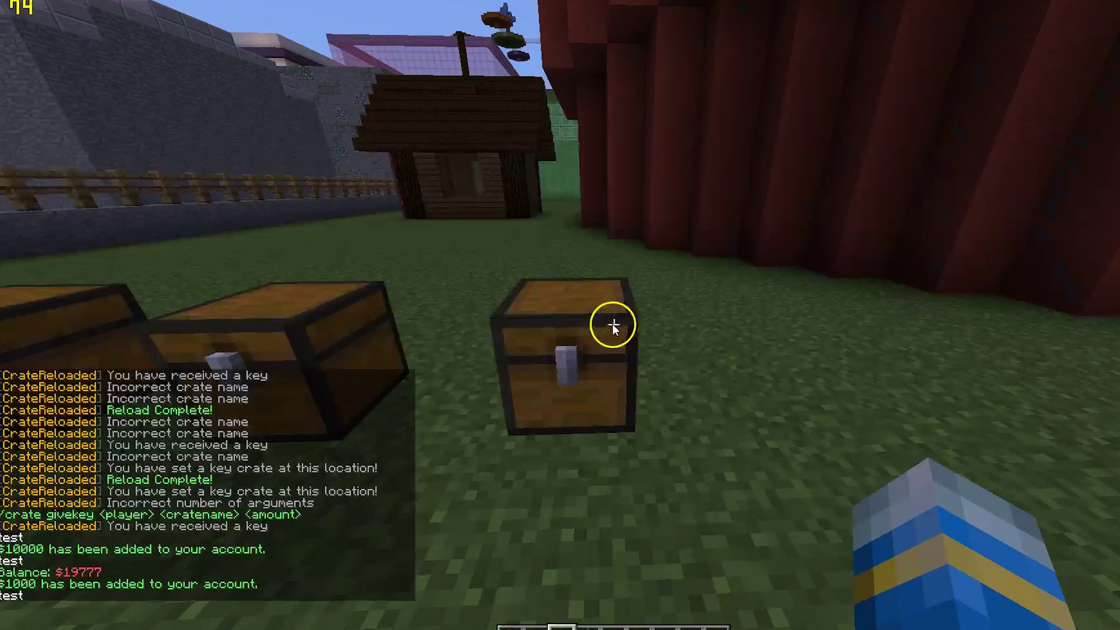
{"action": "left_click", "coordinate": [614, 324]}
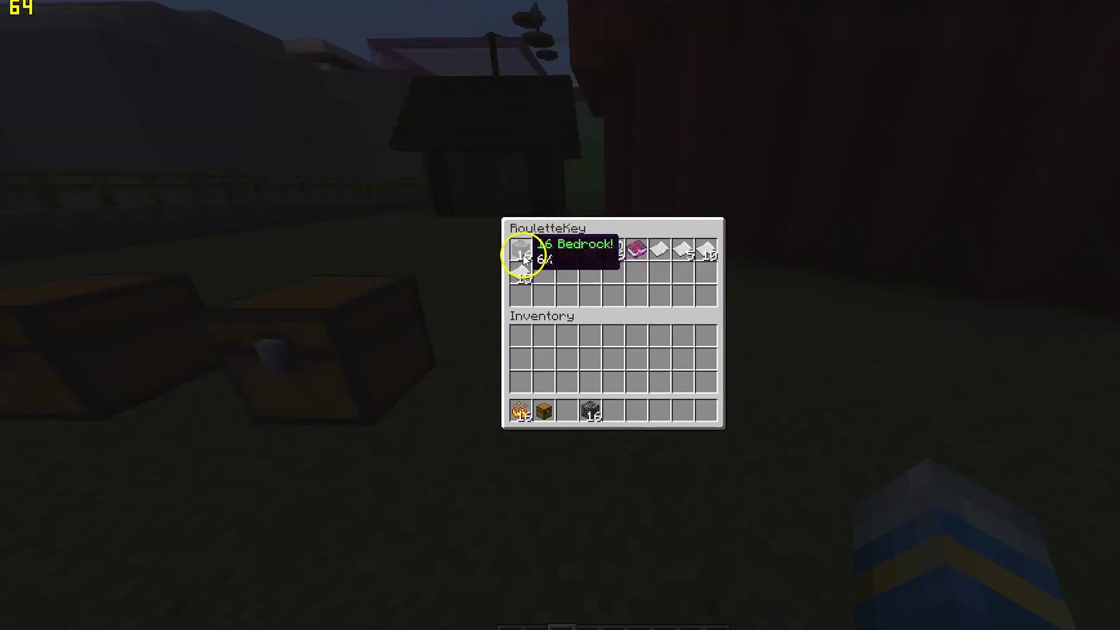
{"action": "key", "text": "Escape"}
{"action": "key", "text": "w"}
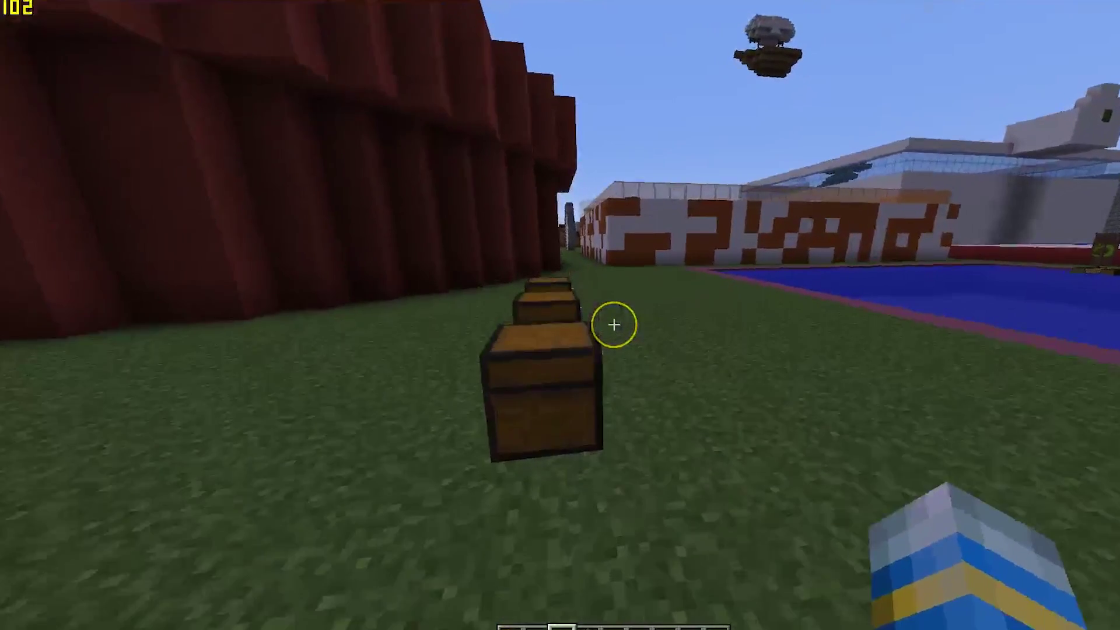
{"action": "left_click", "coordinate": [613, 324]}
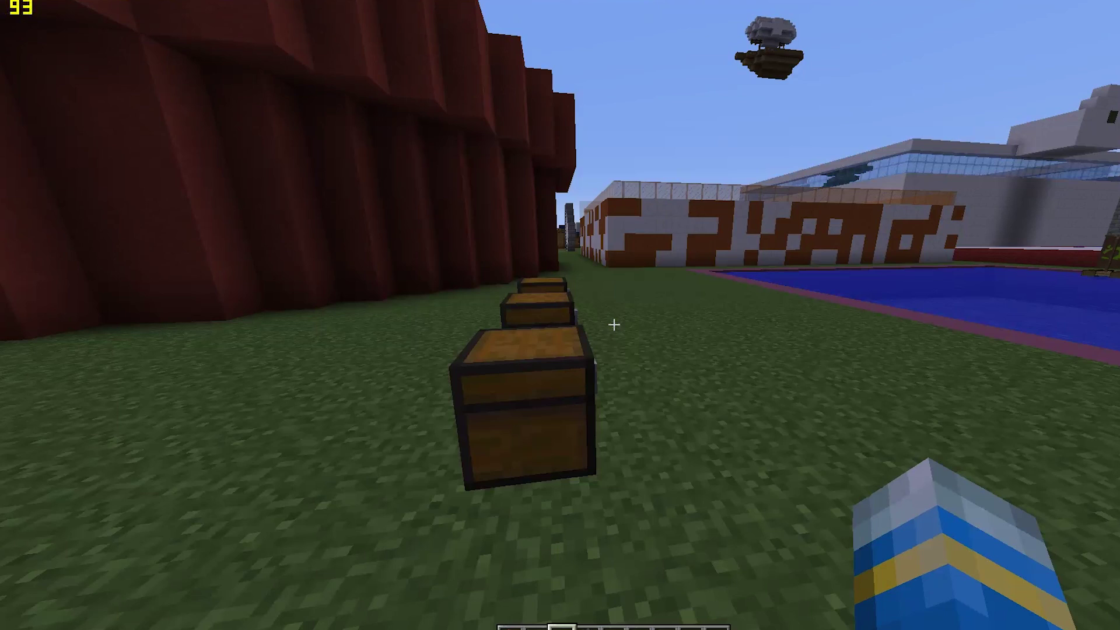
{"action": "key", "text": "w"}
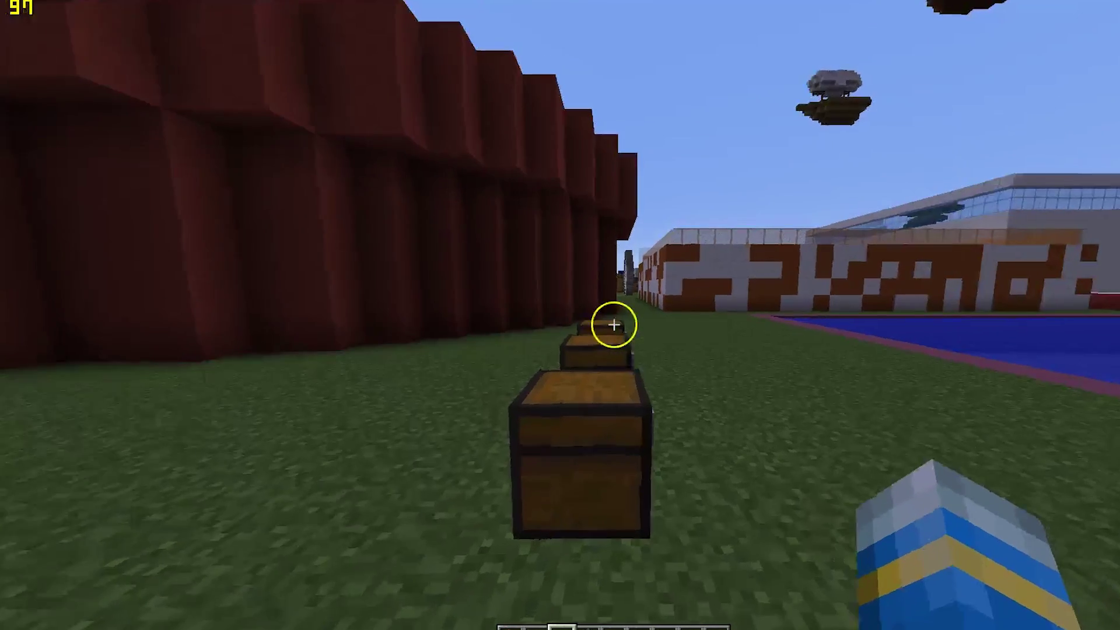
{"action": "key", "text": "space"}
{"action": "key", "text": "w"}
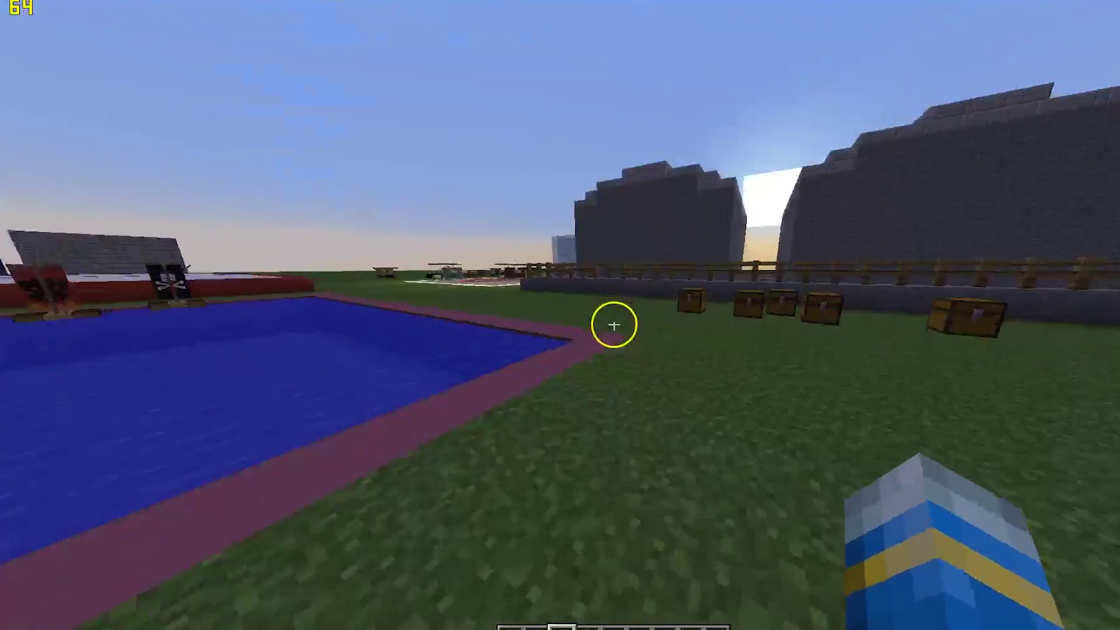